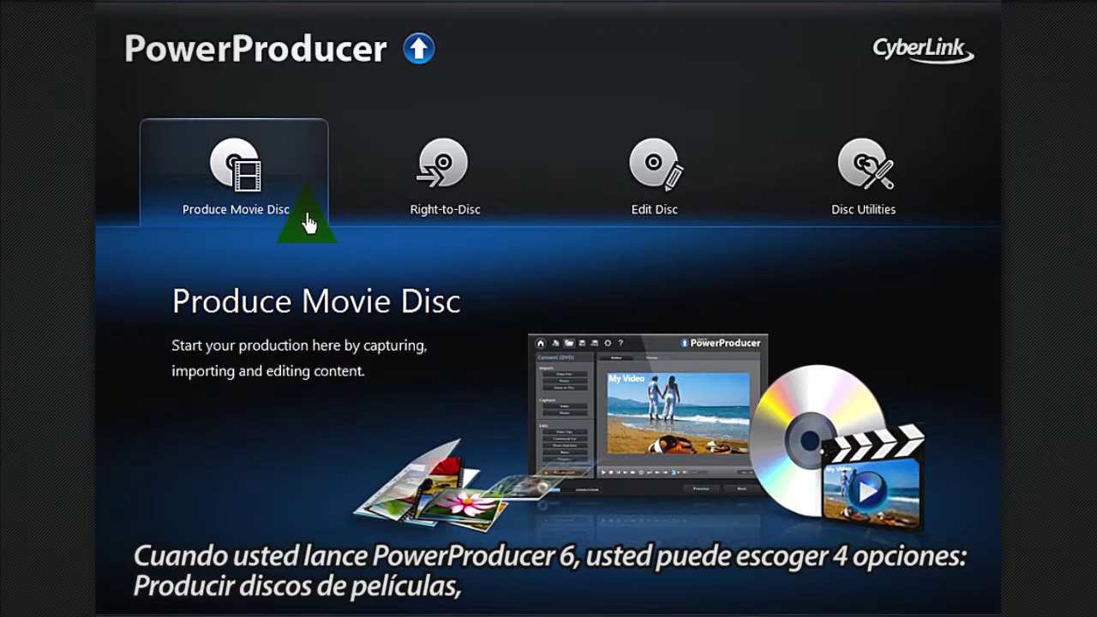
# Step: Look over the four start-screen options and begin a Produce Movie Disc project
pyautogui.moveTo(502, 206)
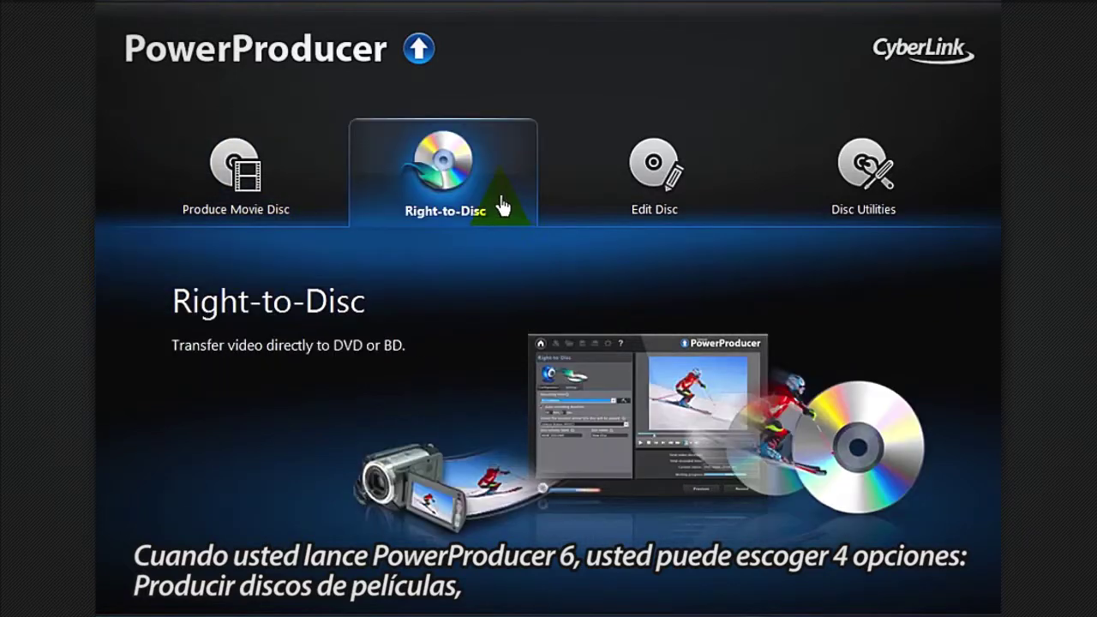
pyautogui.moveTo(707, 204)
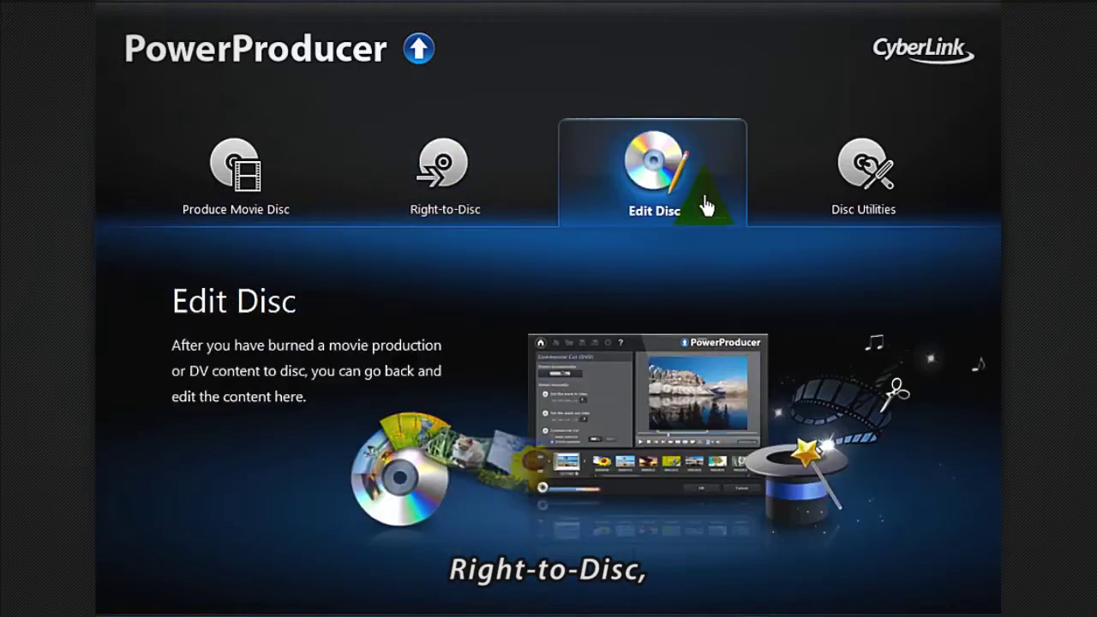
pyautogui.moveTo(925, 204)
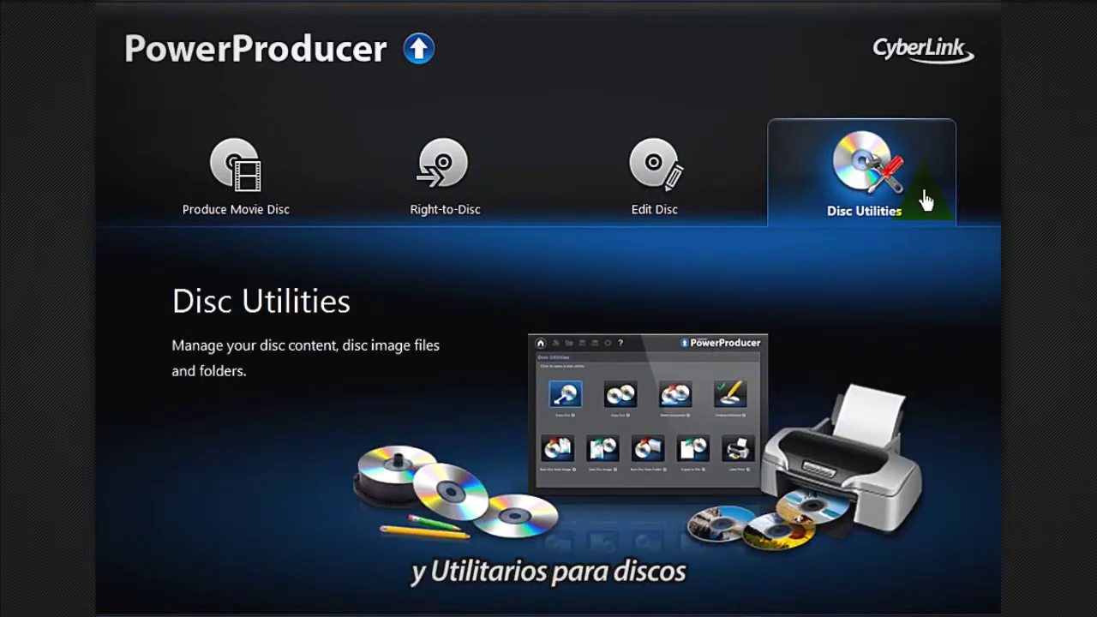
pyautogui.click(298, 210)
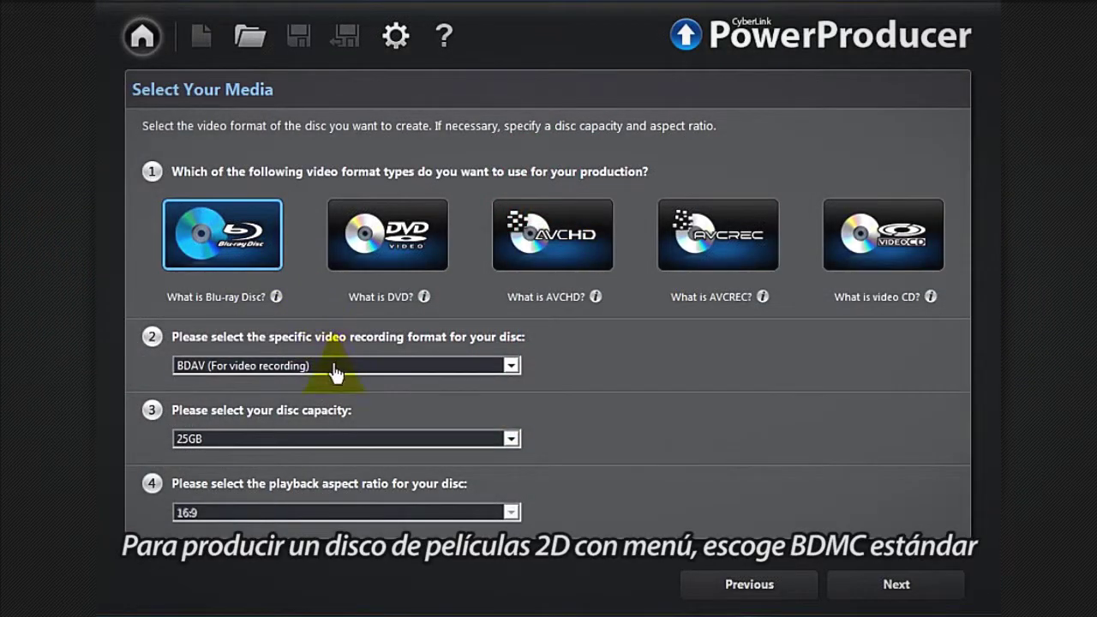
# Step: Set the Blu-ray recording format to BDMV (Standard 2D with menu) and capacity to 50GB
pyautogui.click(335, 366)
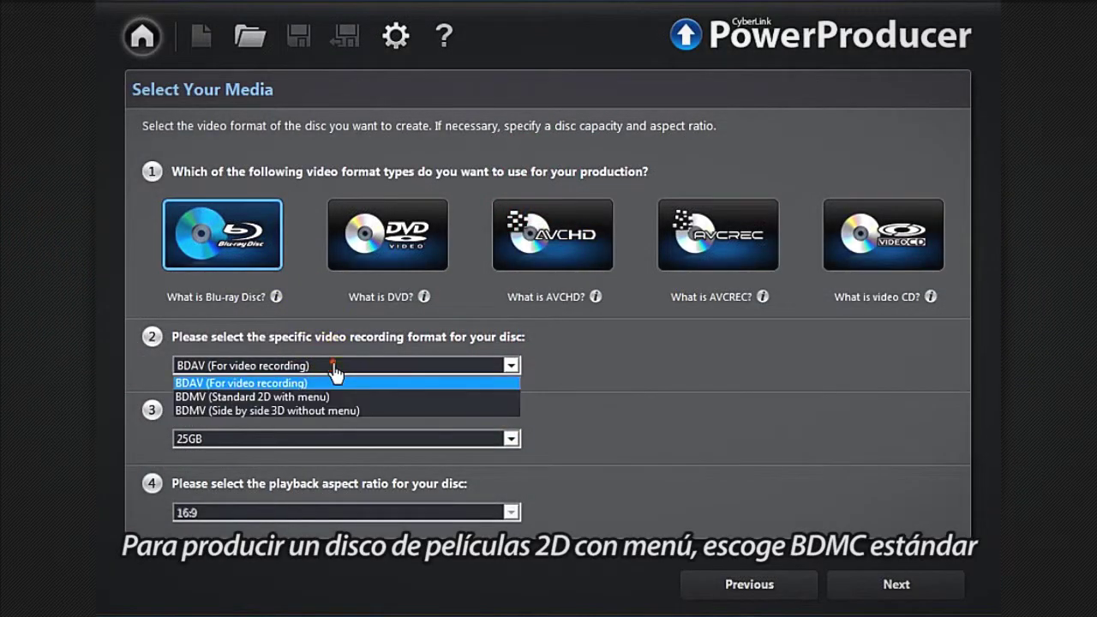
pyautogui.click(368, 396)
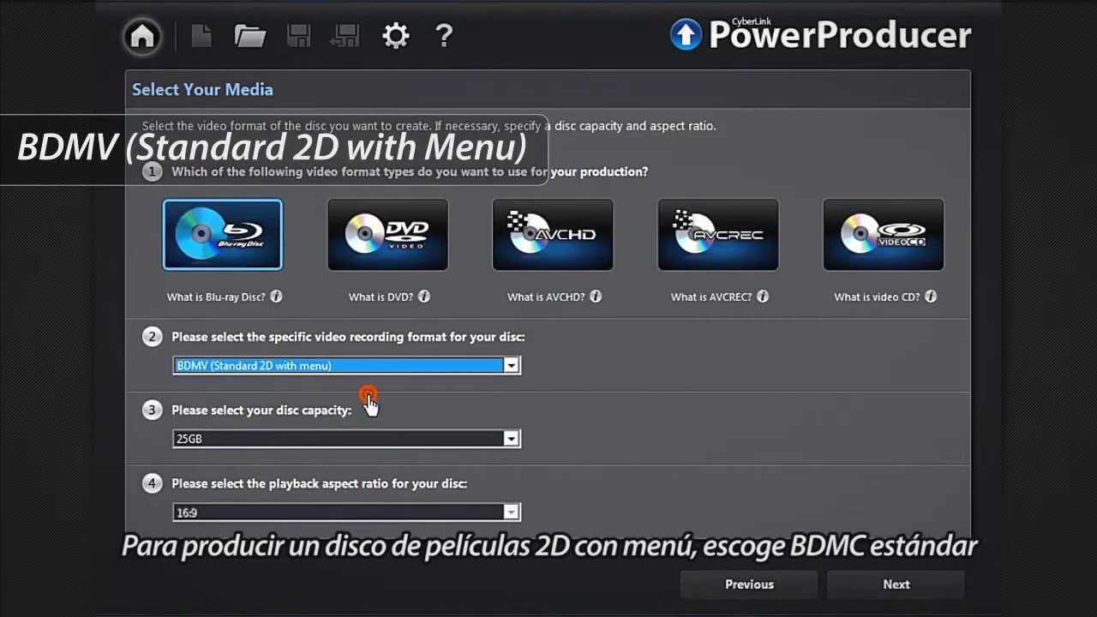
pyautogui.click(368, 438)
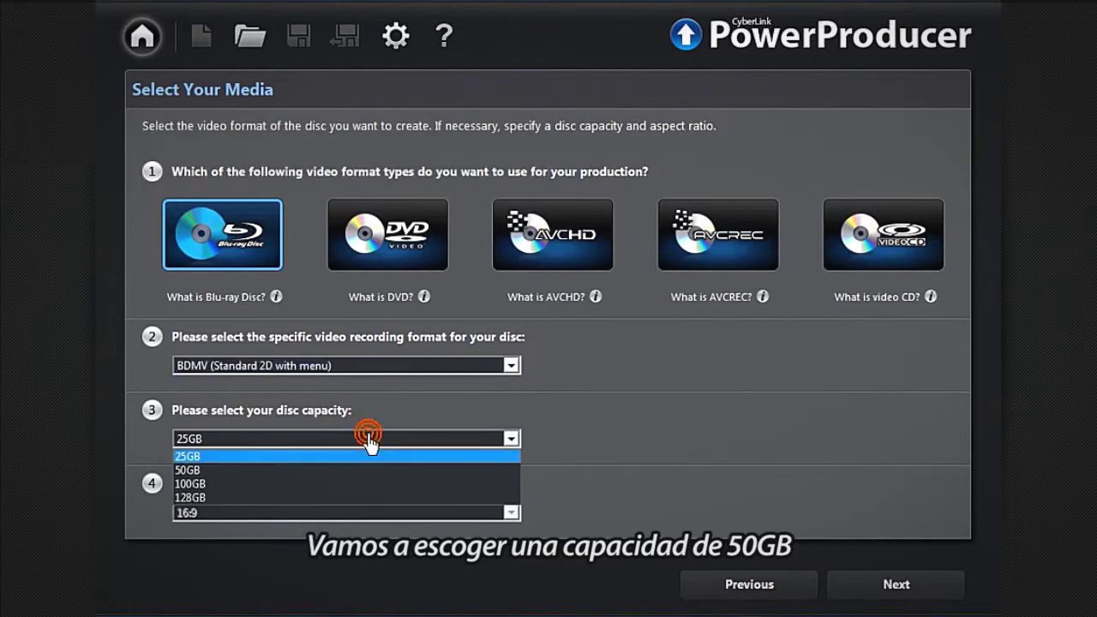
pyautogui.click(359, 471)
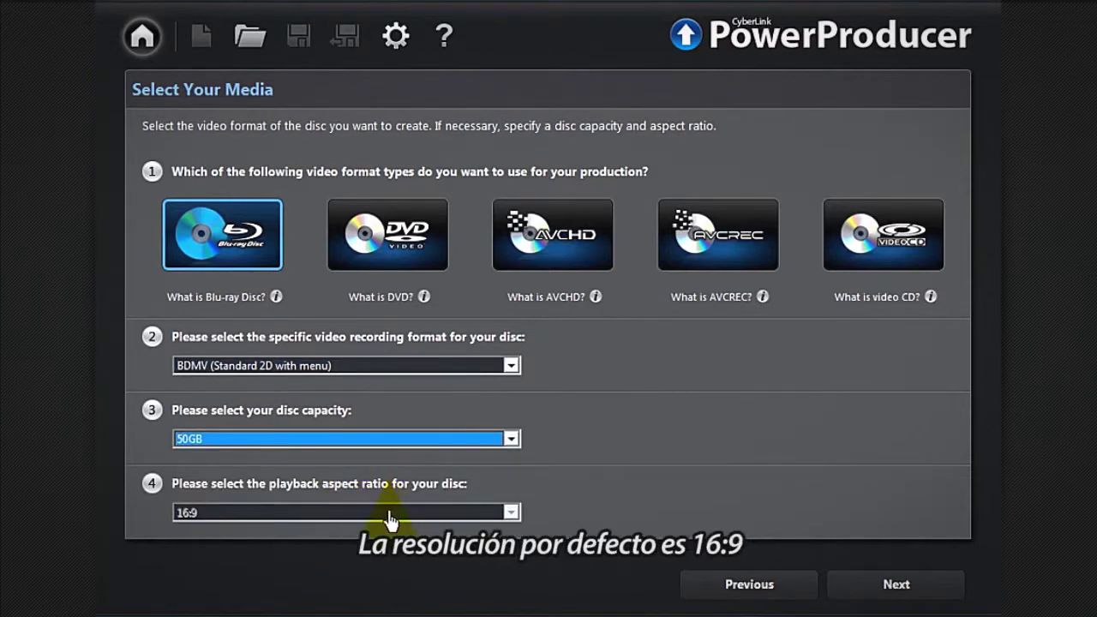
pyautogui.click(434, 269)
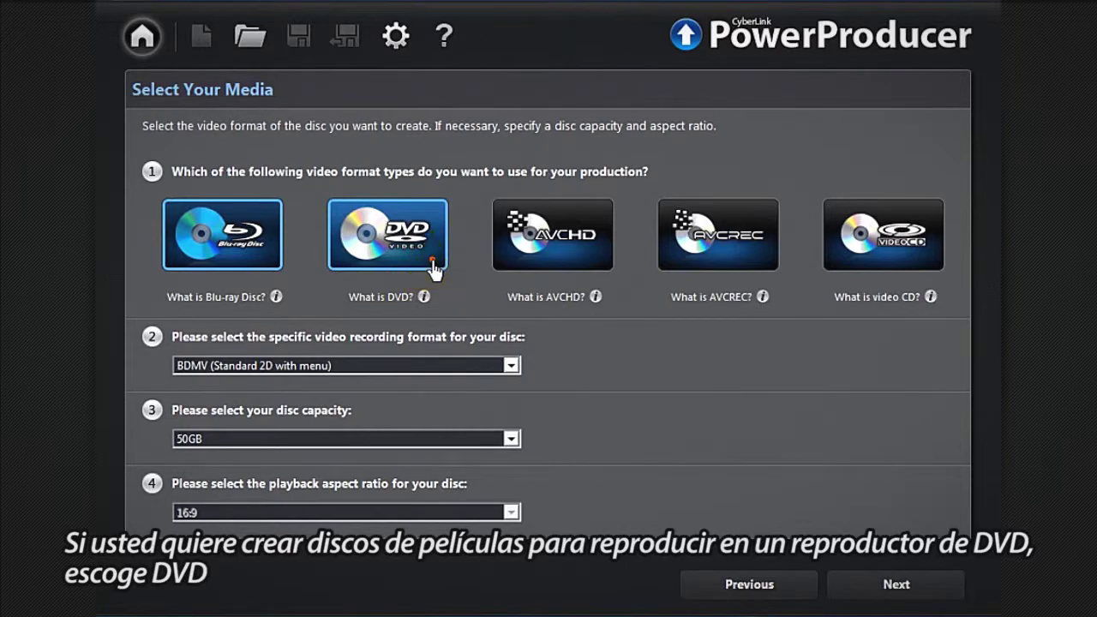
# Step: Try DVD-Video at 8.5GB and 16:9, check AVCREC, then continue to the content page
pyautogui.click(433, 269)
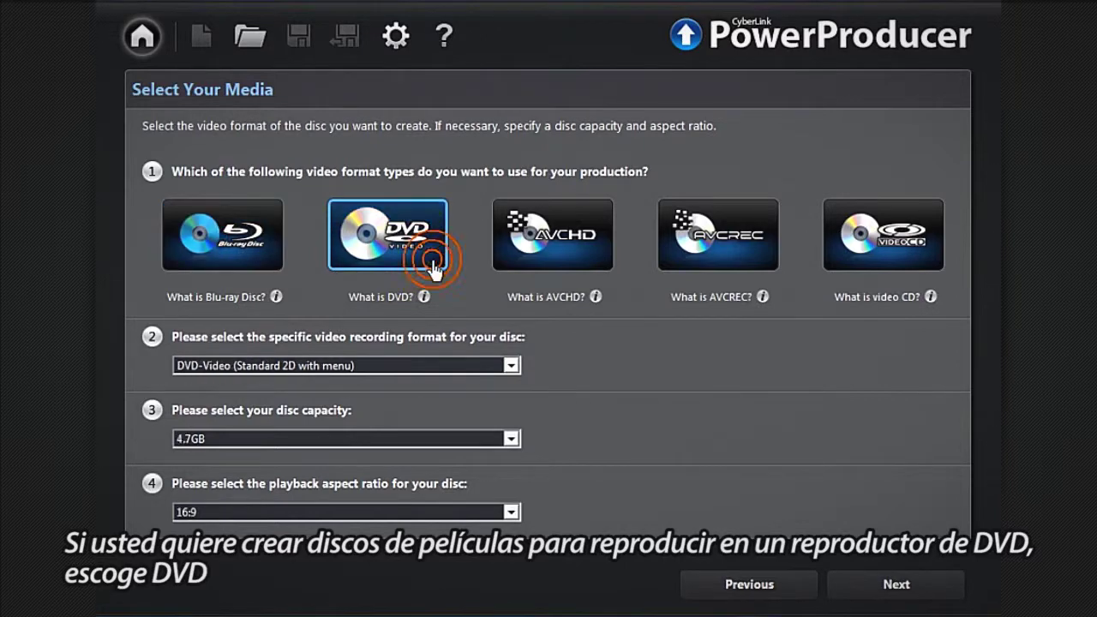
pyautogui.click(426, 369)
pyautogui.click(423, 386)
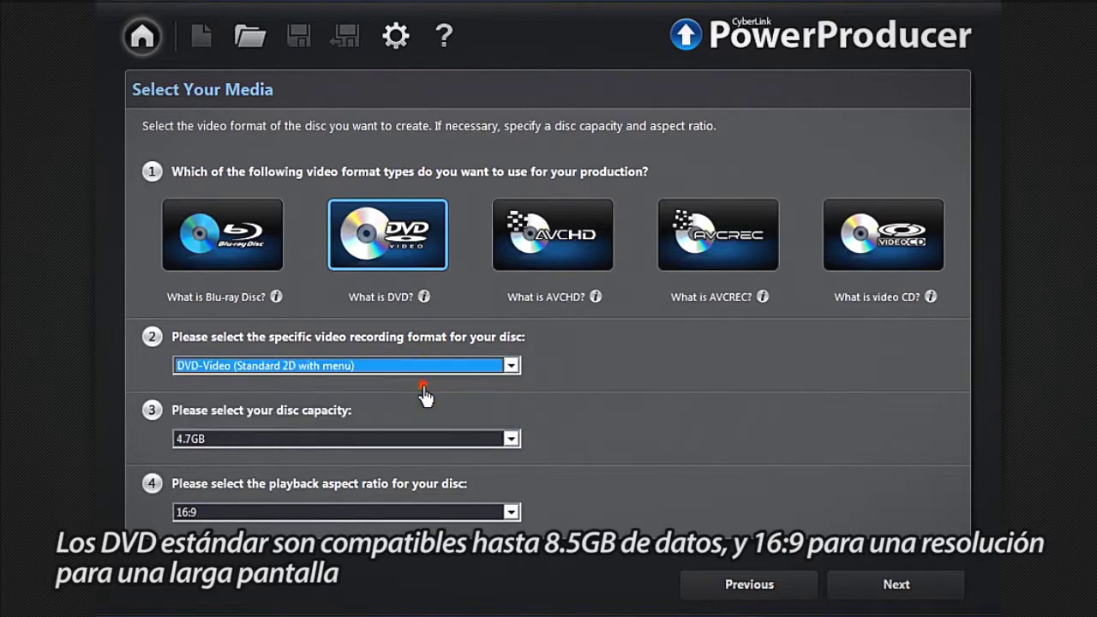
pyautogui.click(406, 442)
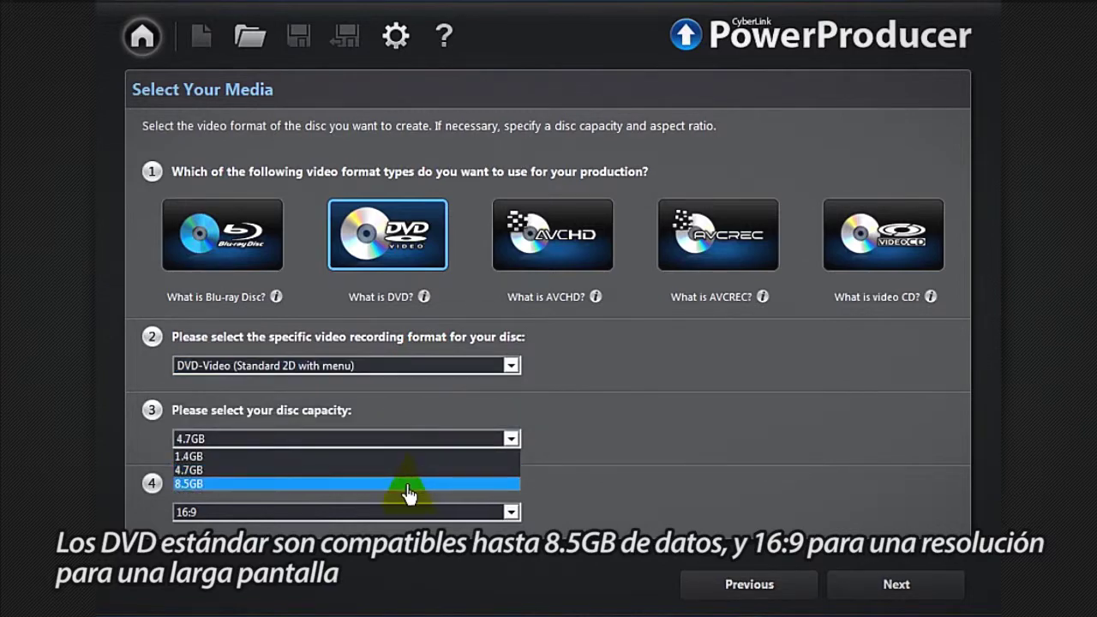
pyautogui.click(406, 484)
pyautogui.click(394, 514)
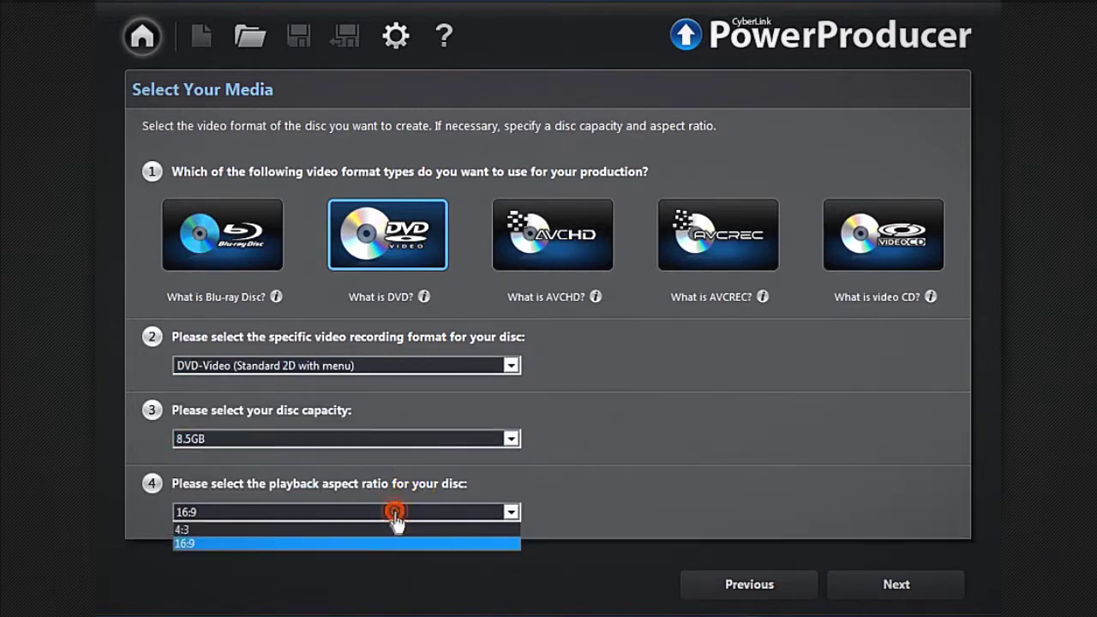
pyautogui.click(382, 544)
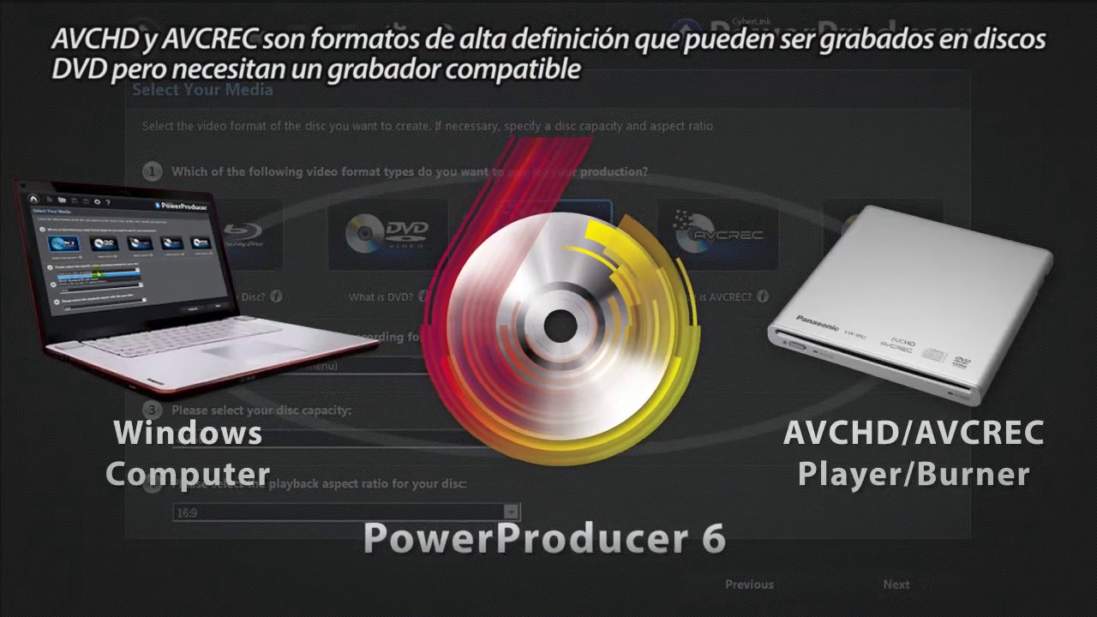
pyautogui.click(765, 260)
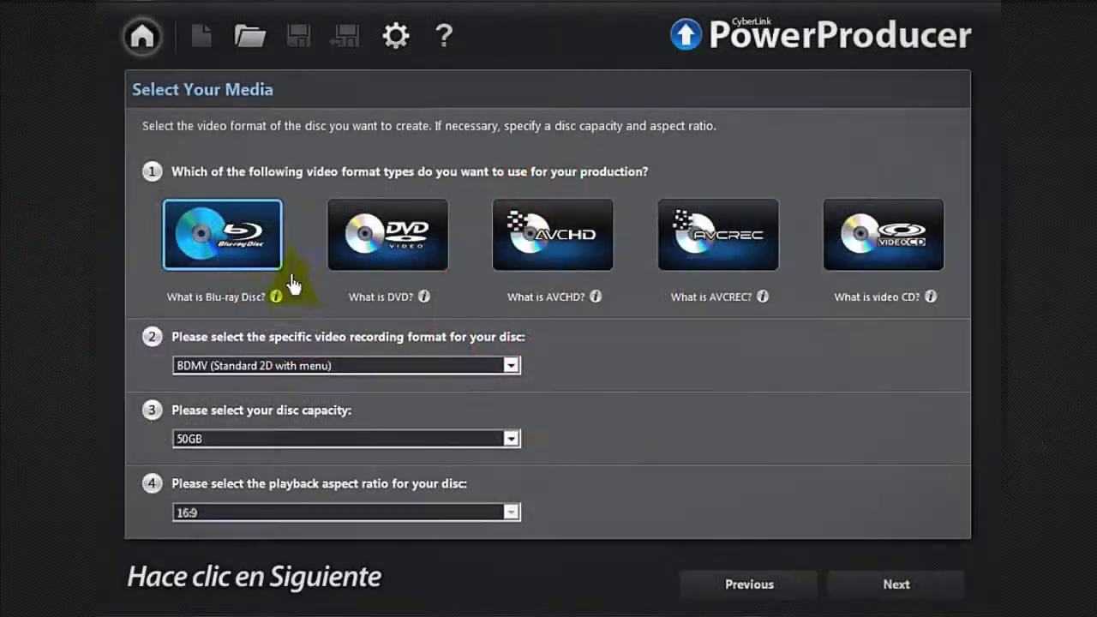
pyautogui.click(837, 586)
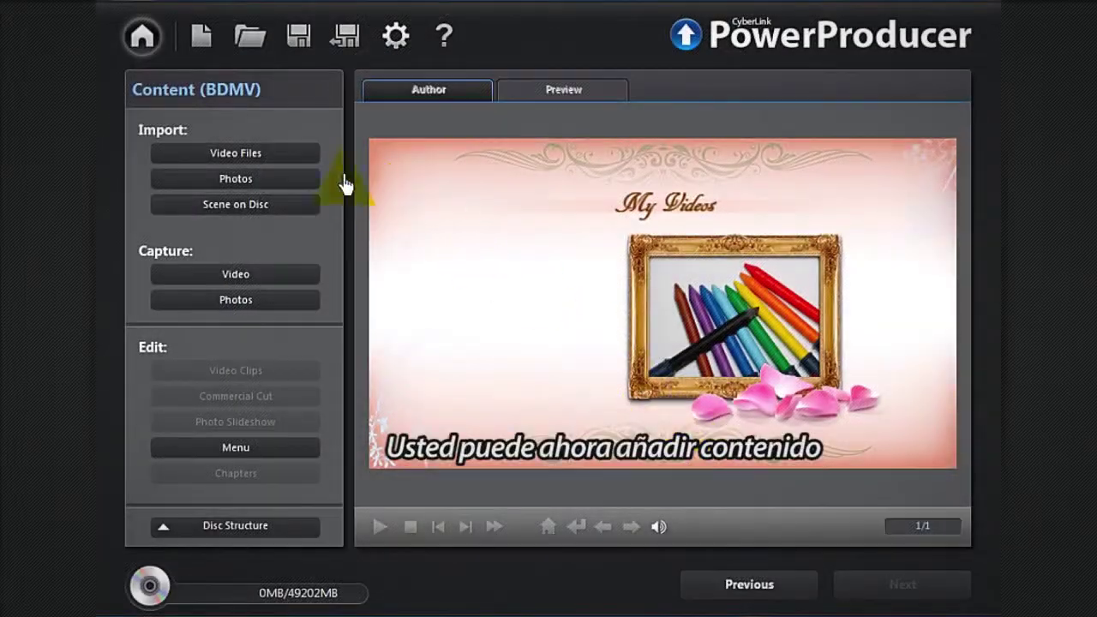
# Step: Import the CHILDREN video file and play a preview of the disc menu
pyautogui.click(297, 167)
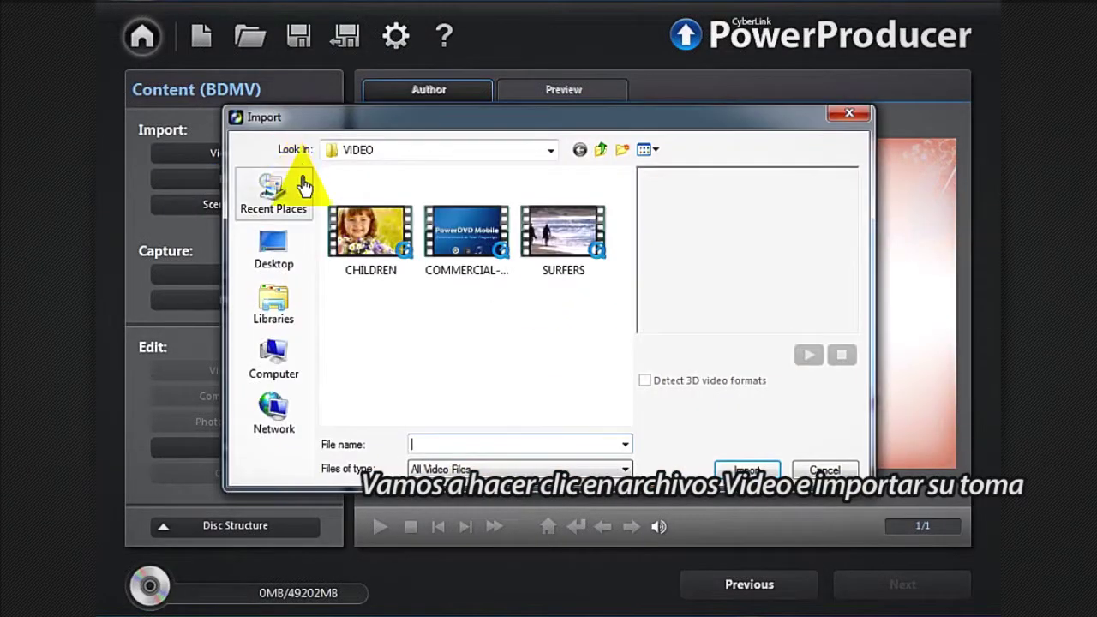
pyautogui.doubleClick(351, 243)
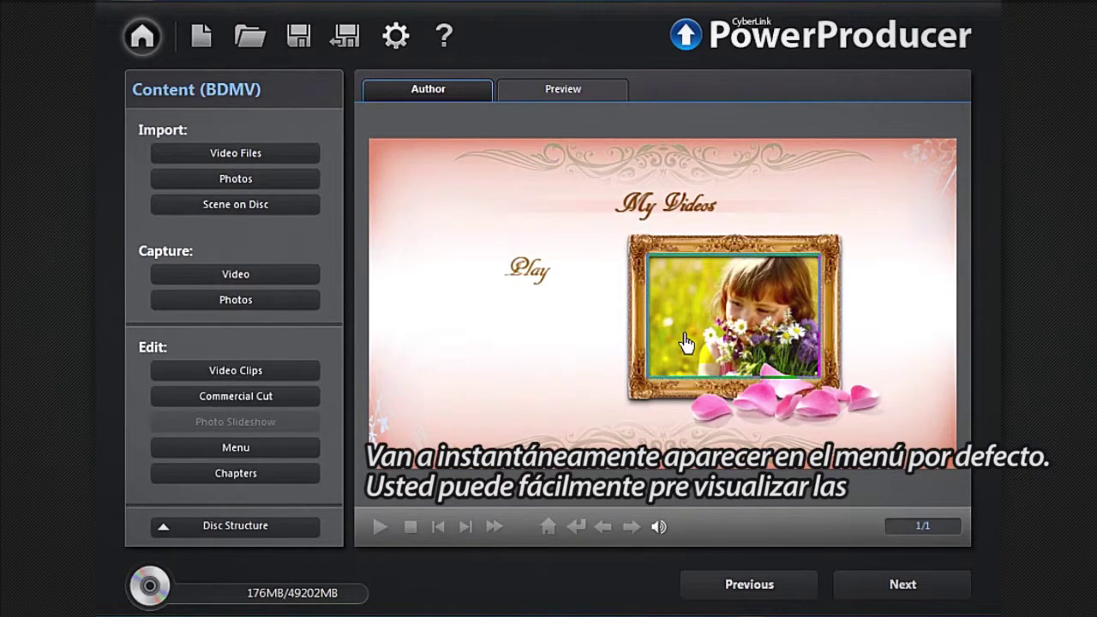
pyautogui.click(599, 95)
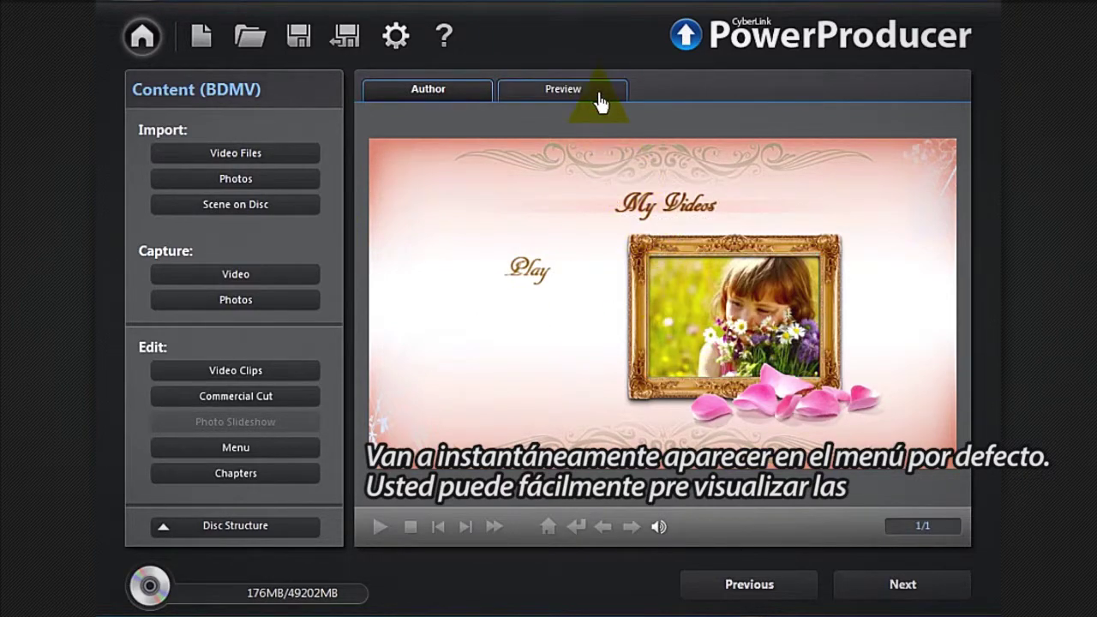
pyautogui.click(599, 97)
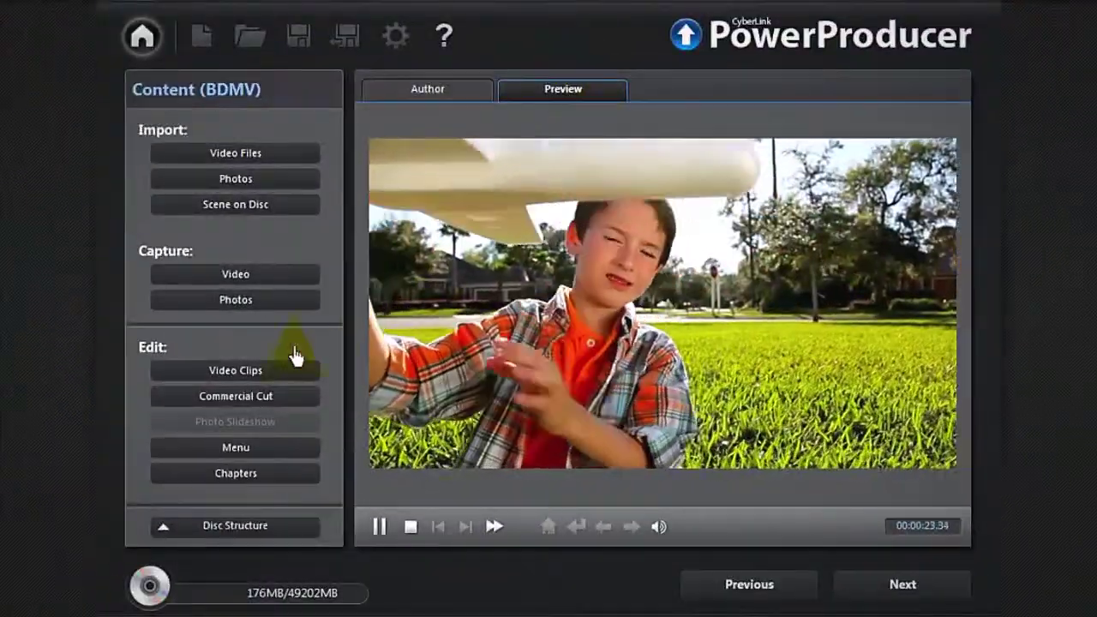
# Step: Open the Video Clips tools and look over the Merge and Split tabs before returning to AB Cut
pyautogui.click(277, 375)
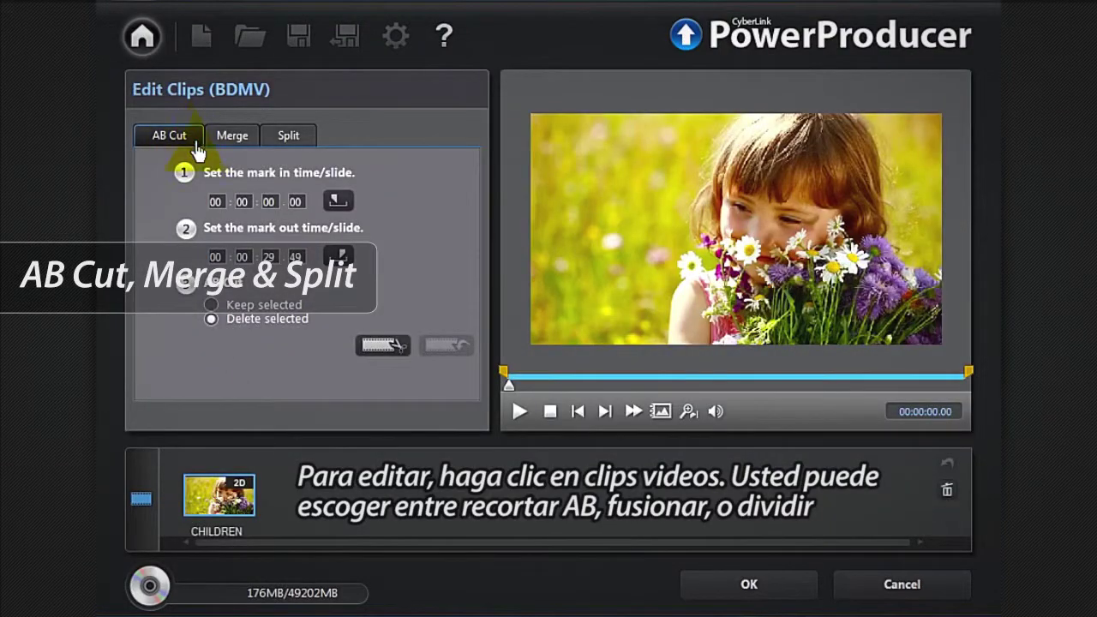
pyautogui.click(254, 146)
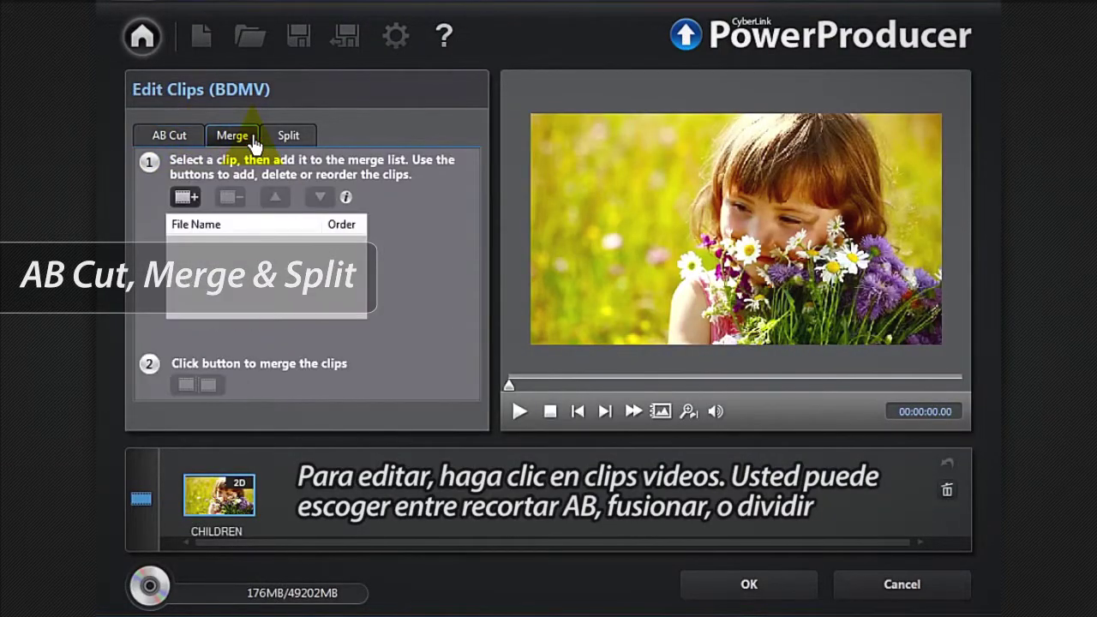
pyautogui.click(307, 137)
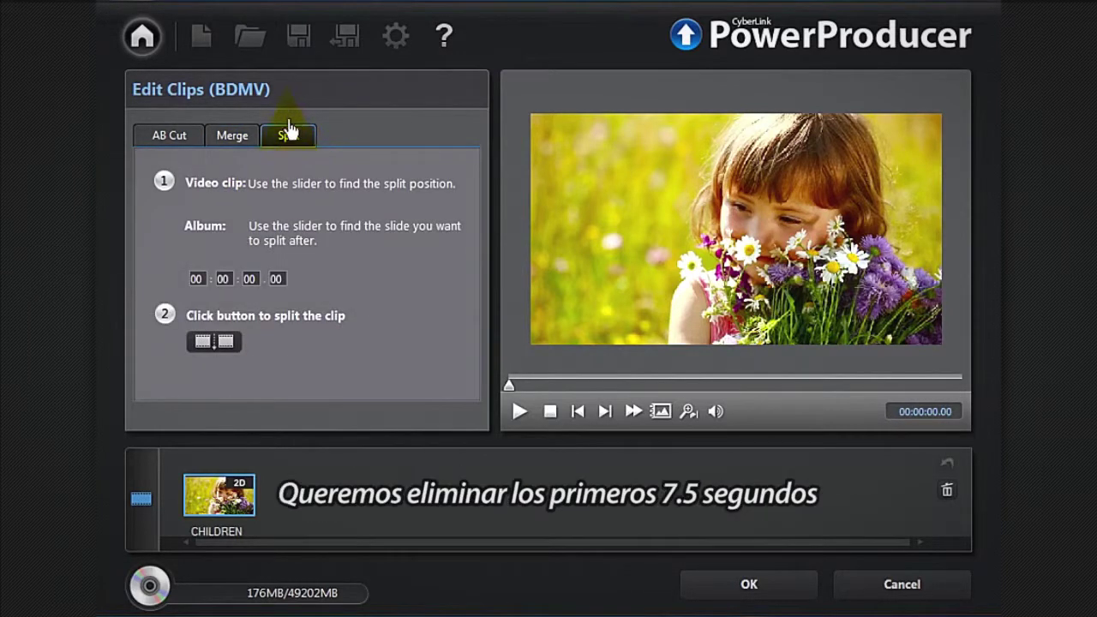
pyautogui.click(191, 137)
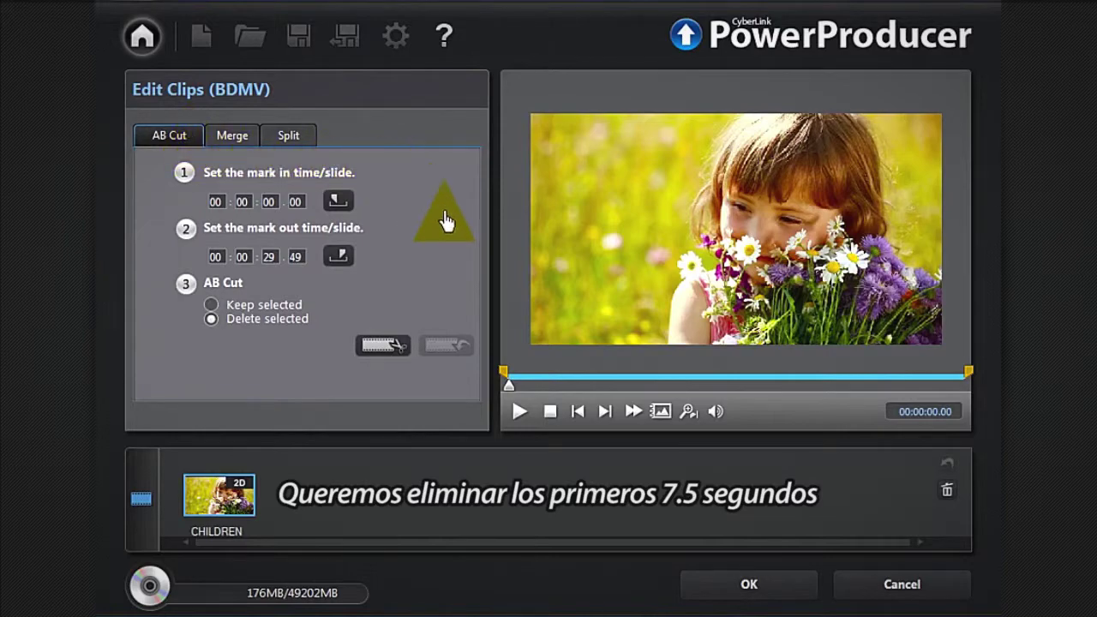
# Step: Cut the first 7.5 seconds from the CHILDREN clip with AB Cut, confirm, and preview the disc
pyautogui.moveTo(505, 377); pyautogui.dragTo(621, 383)
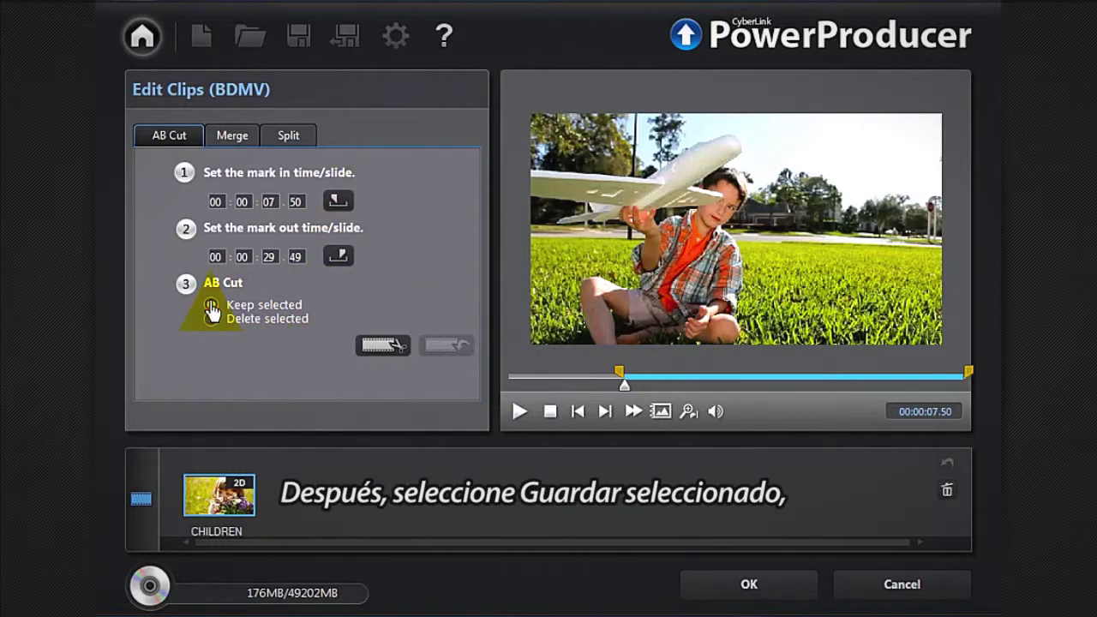
pyautogui.click(380, 346)
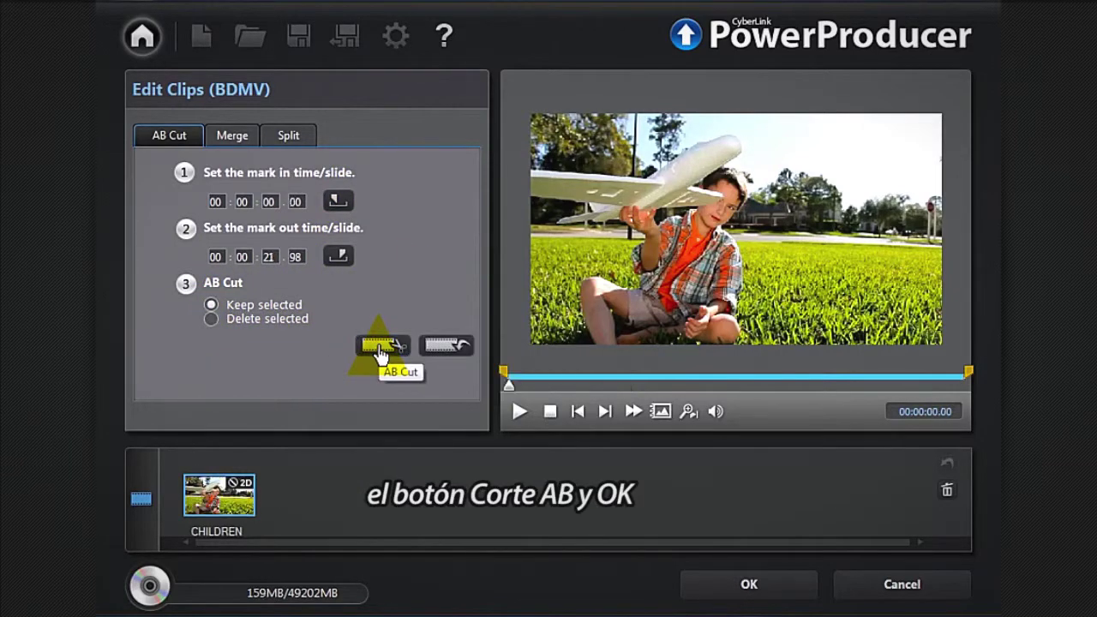
pyautogui.click(708, 586)
pyautogui.click(605, 90)
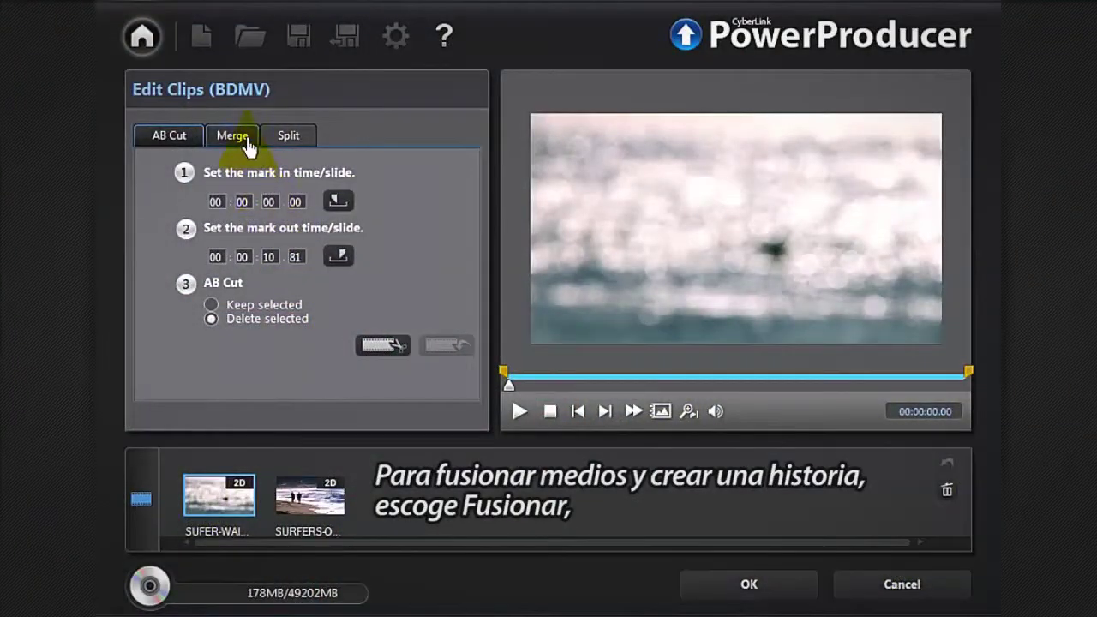
# Step: Merge SURFERS-ON-BEACH and SUFER-WAIT-FOR-WAVES with the beach clip first, and play the result
pyautogui.click(246, 137)
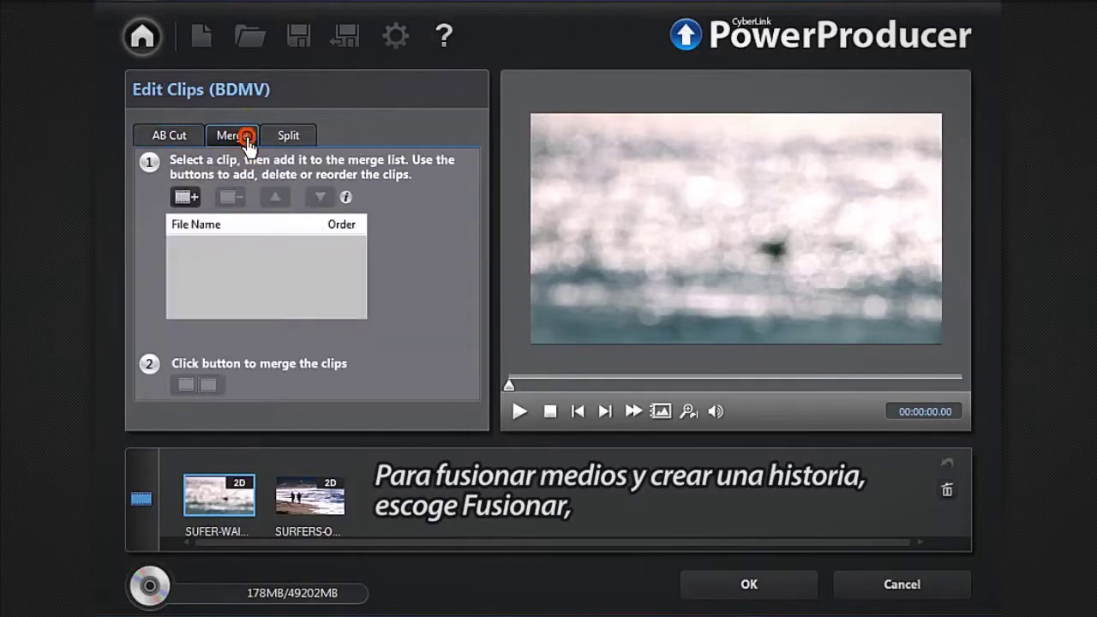
pyautogui.click(187, 199)
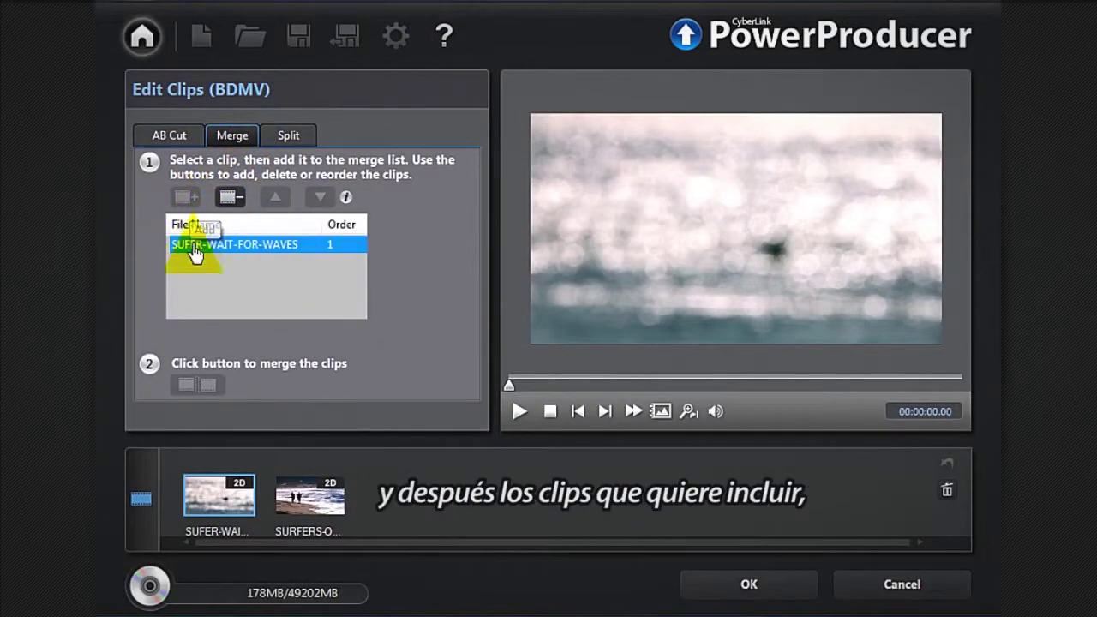
pyautogui.click(294, 491)
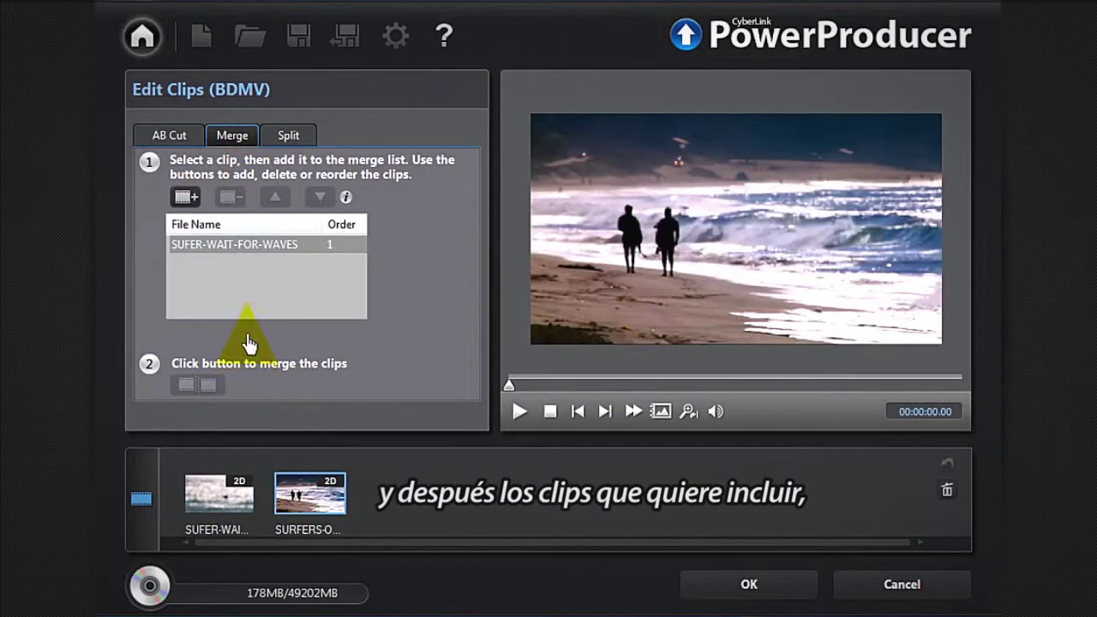
pyautogui.click(186, 197)
pyautogui.moveTo(213, 505); pyautogui.dragTo(388, 508)
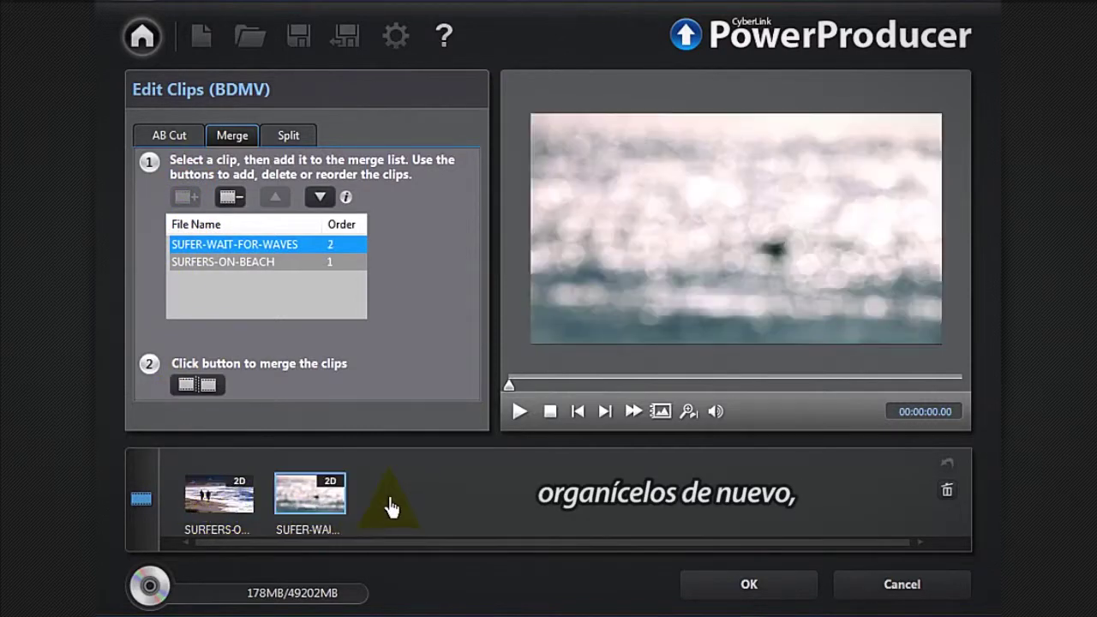
pyautogui.click(207, 385)
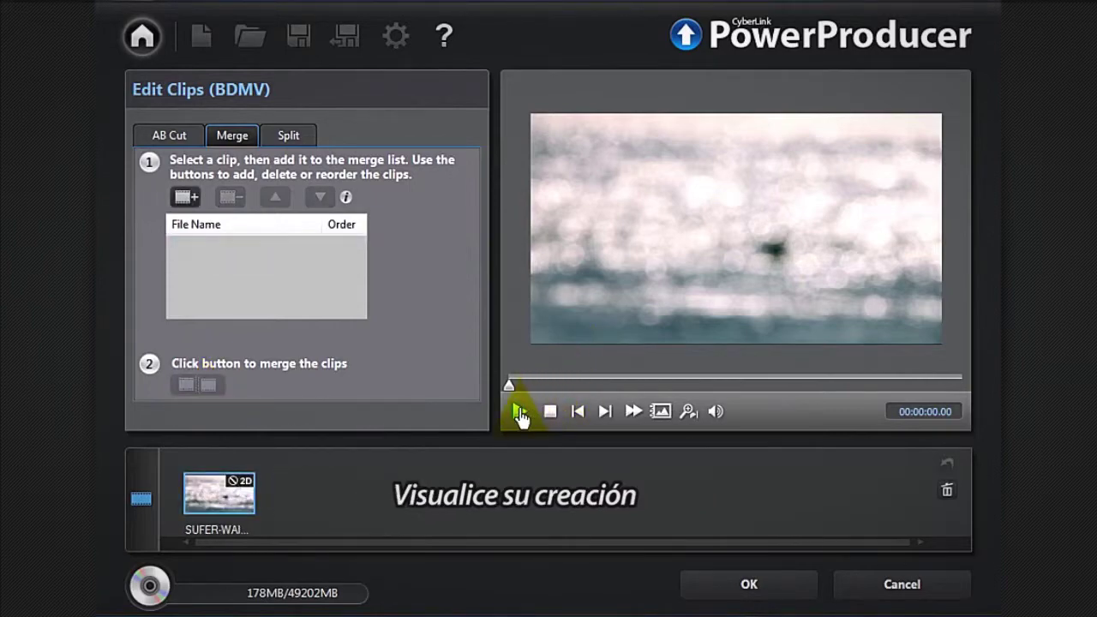
pyautogui.click(520, 412)
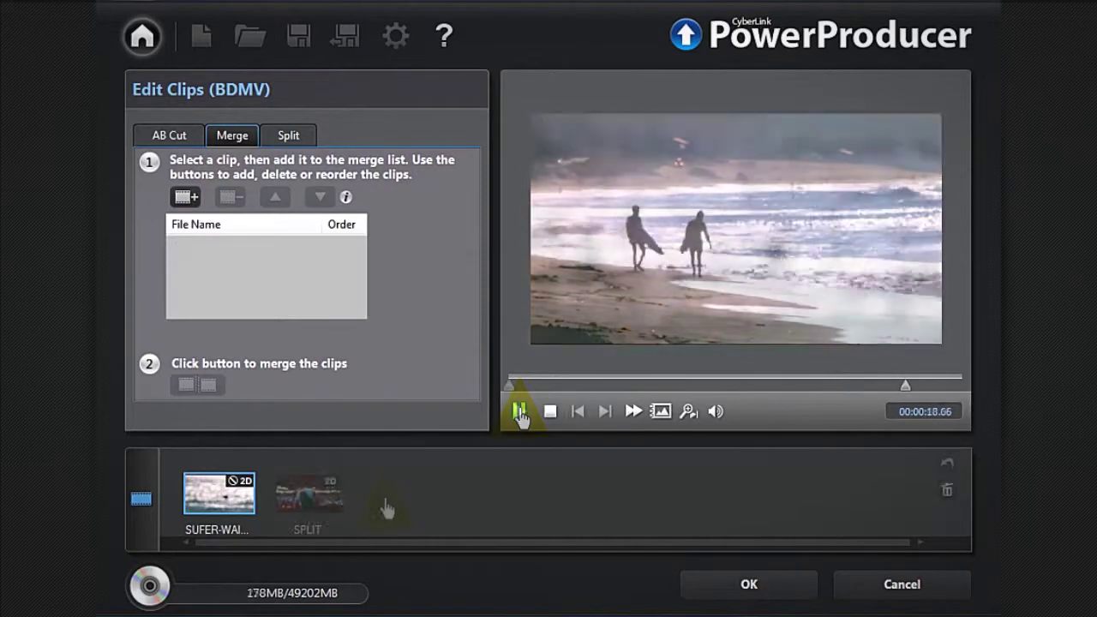
pyautogui.click(354, 509)
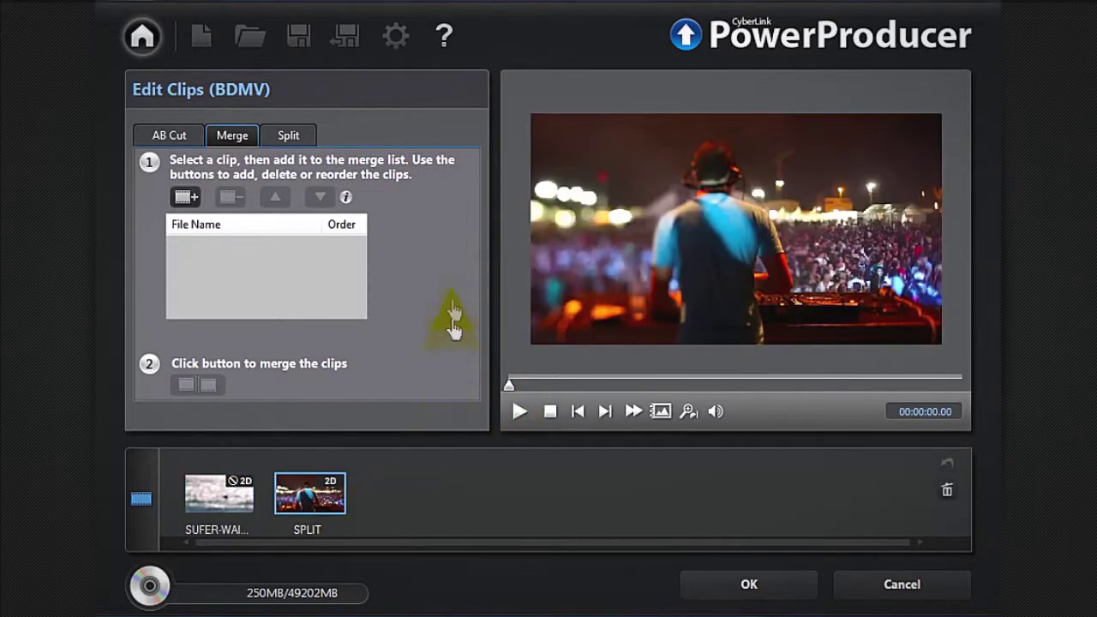
# Step: Split the SPLIT clip at about 7 seconds and preview both resulting parts
pyautogui.click(307, 137)
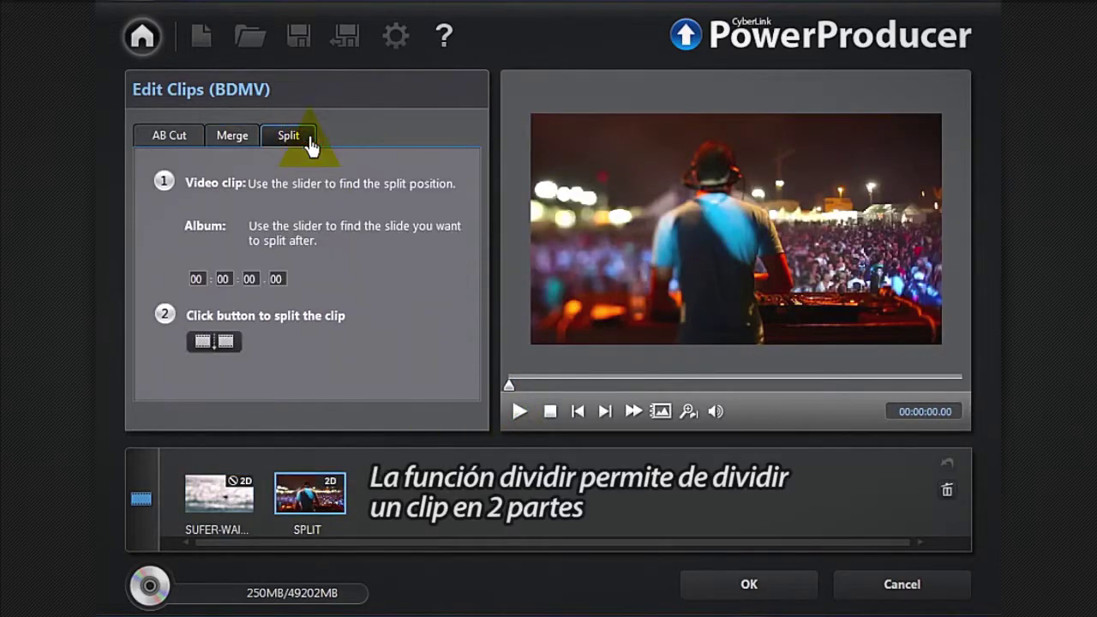
pyautogui.moveTo(515, 388); pyautogui.dragTo(632, 396)
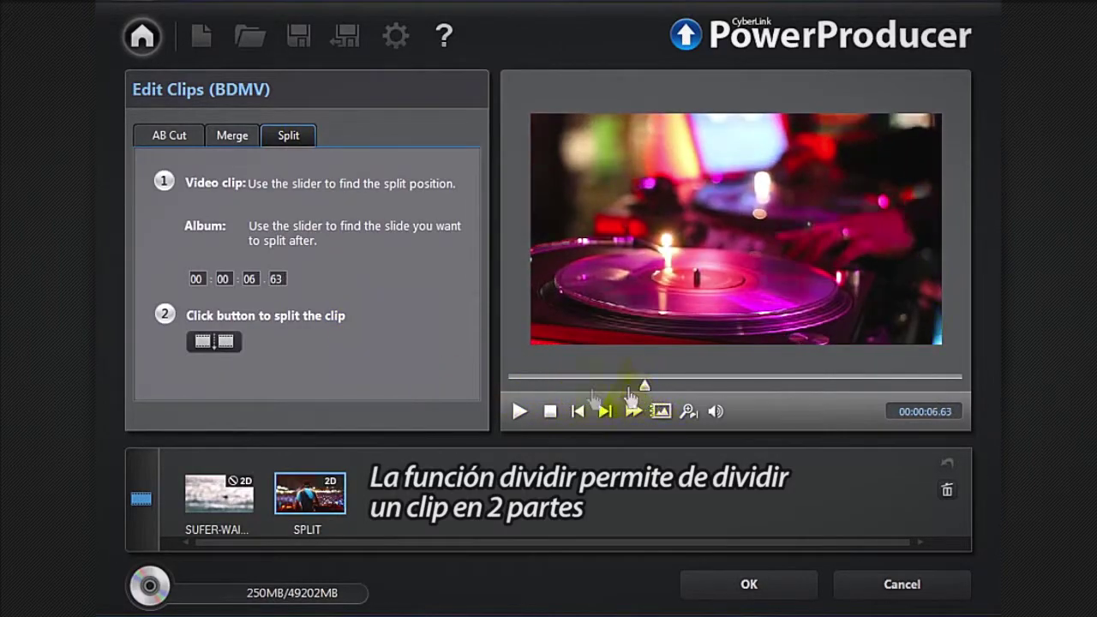
pyautogui.click(226, 344)
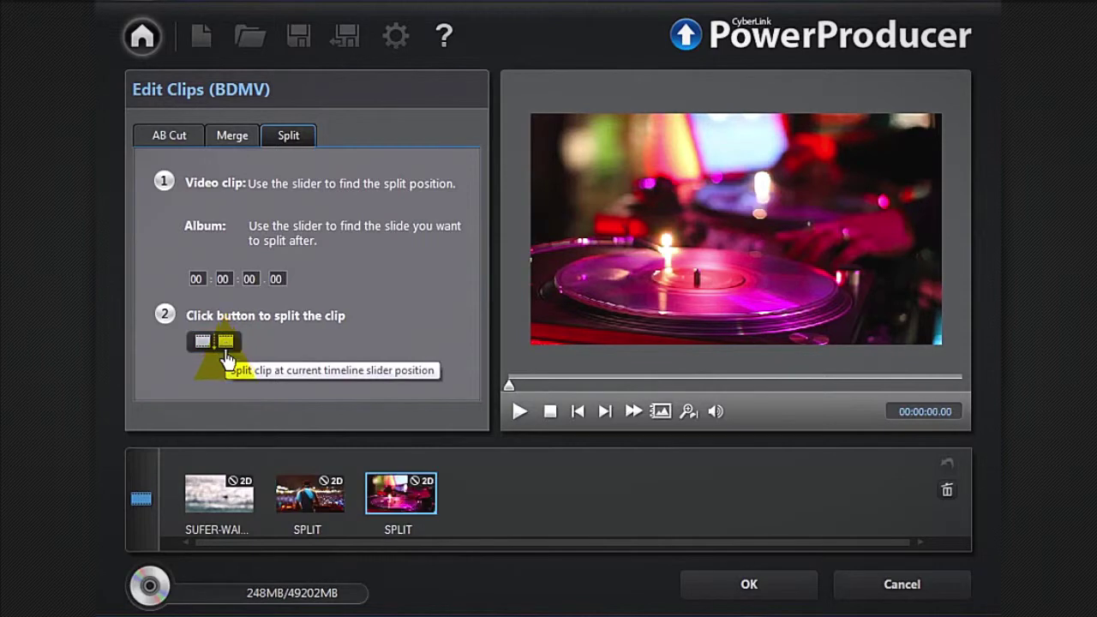
pyautogui.click(333, 510)
pyautogui.click(392, 505)
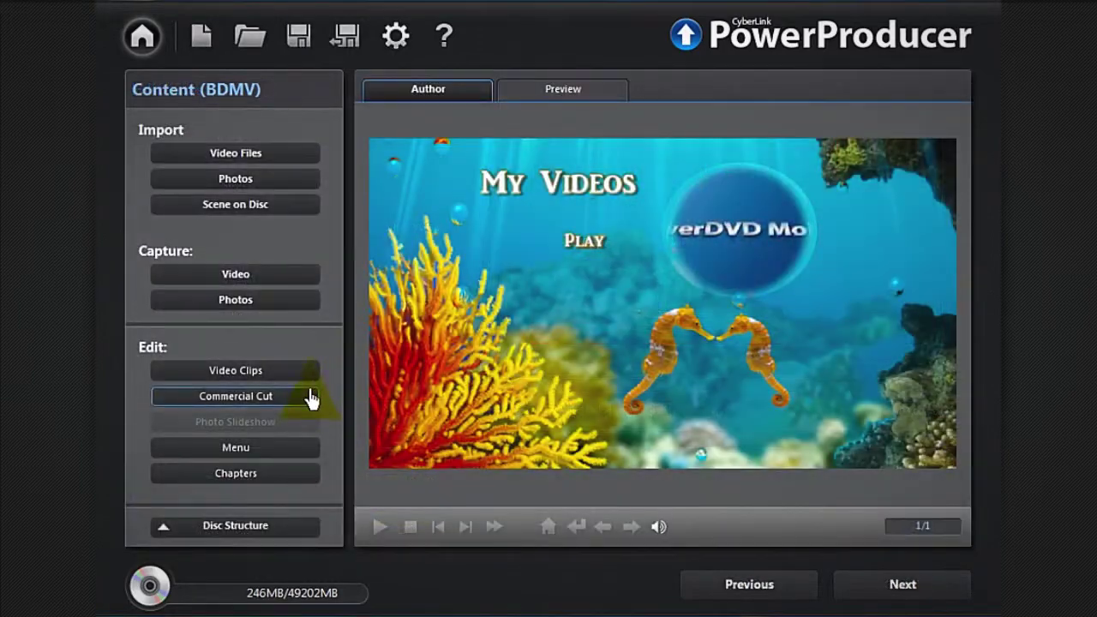
# Step: Automatically detect commercials in the video using Commercial Cut with Delete kept
pyautogui.click(311, 398)
pyautogui.click(526, 413)
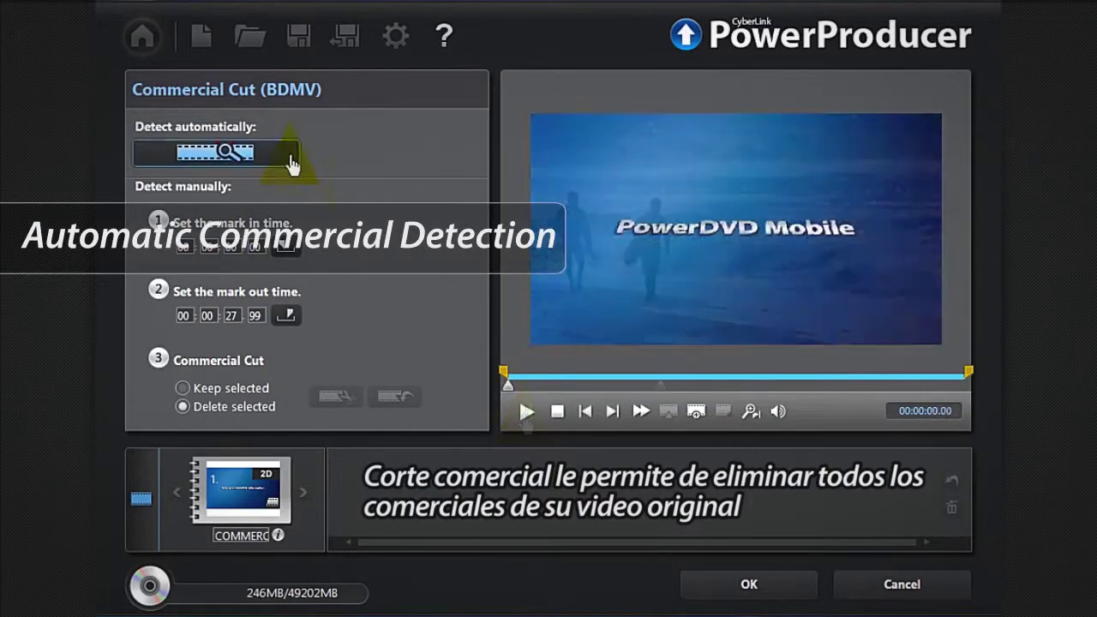
pyautogui.click(289, 154)
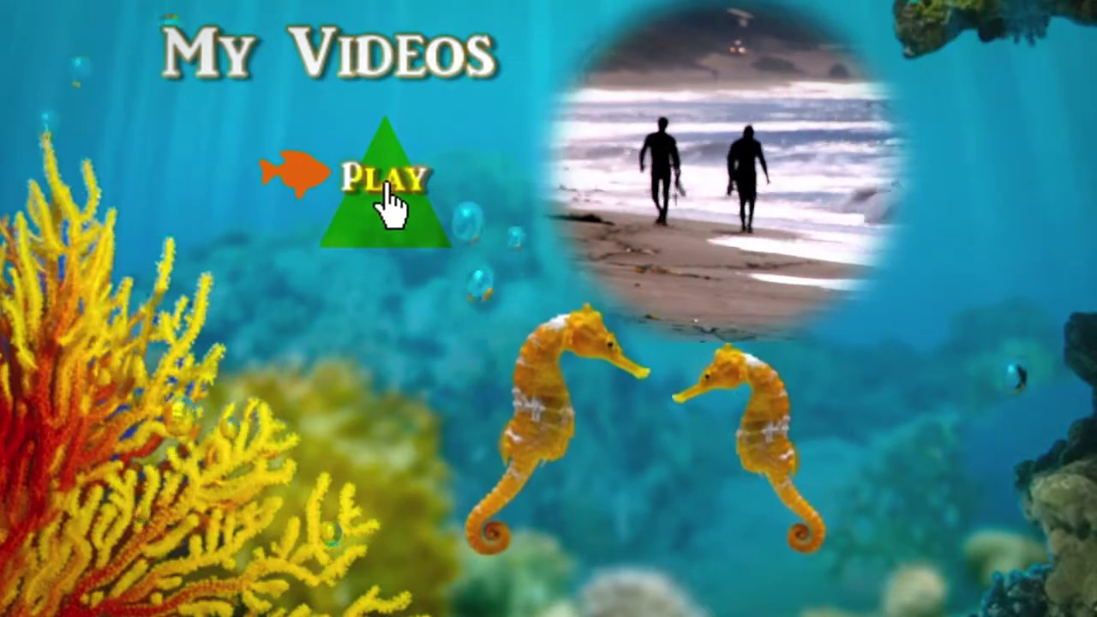
# Step: Play the video from the disc menu preview, then bring up the chapter settings
pyautogui.click(387, 197)
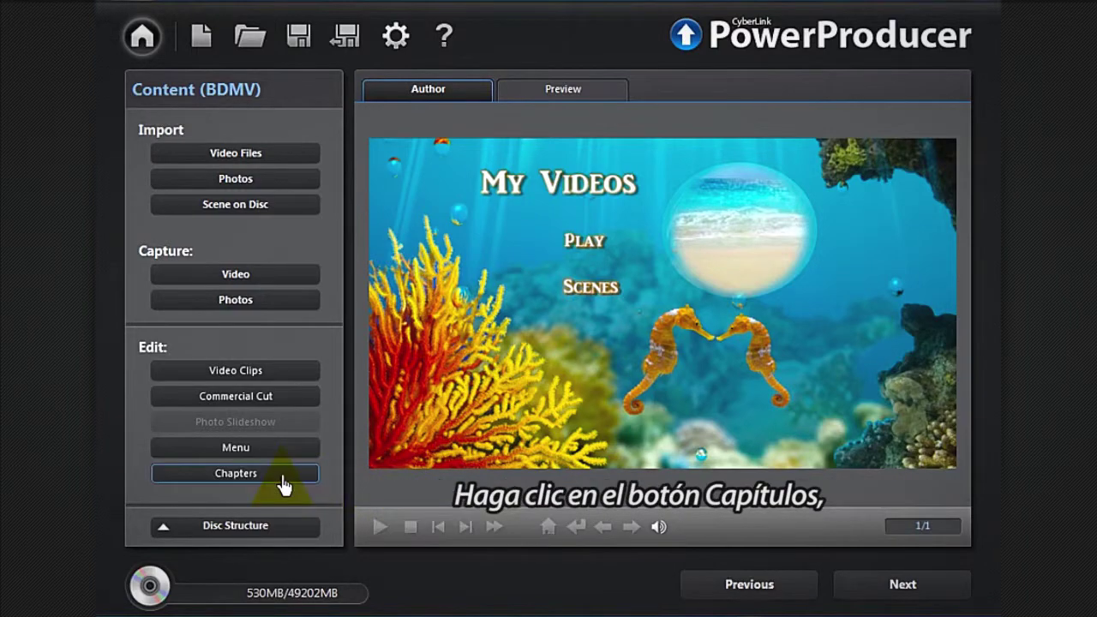
pyautogui.click(284, 486)
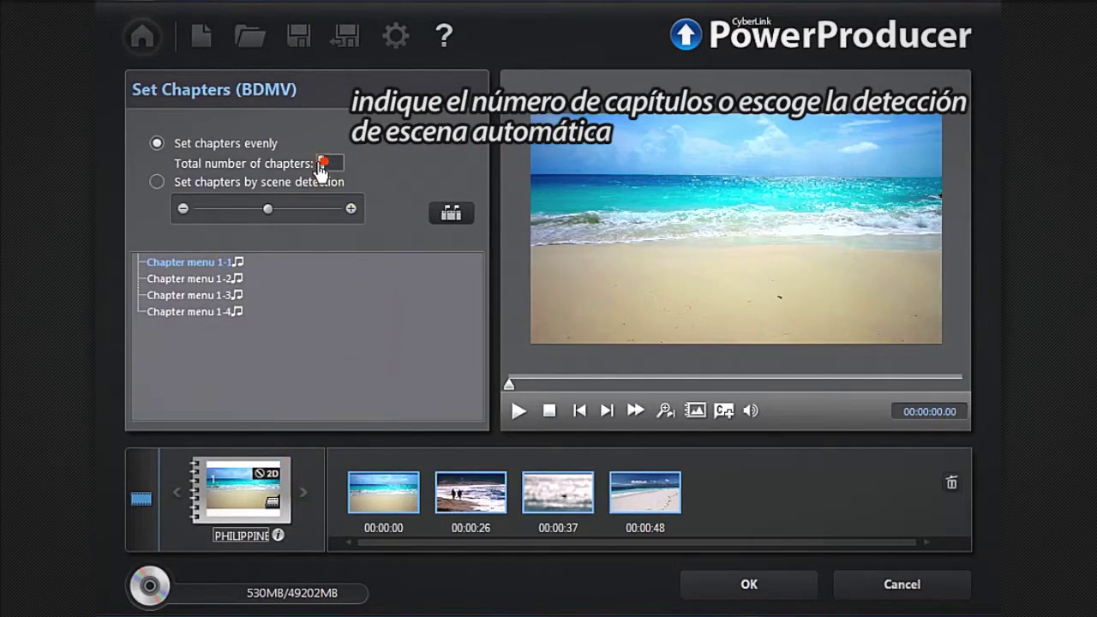
# Step: Place chapters by scene detection, review chapter menus 1-2 to 1-4, and pick the 00:00:26 chapter
pyautogui.click(156, 182)
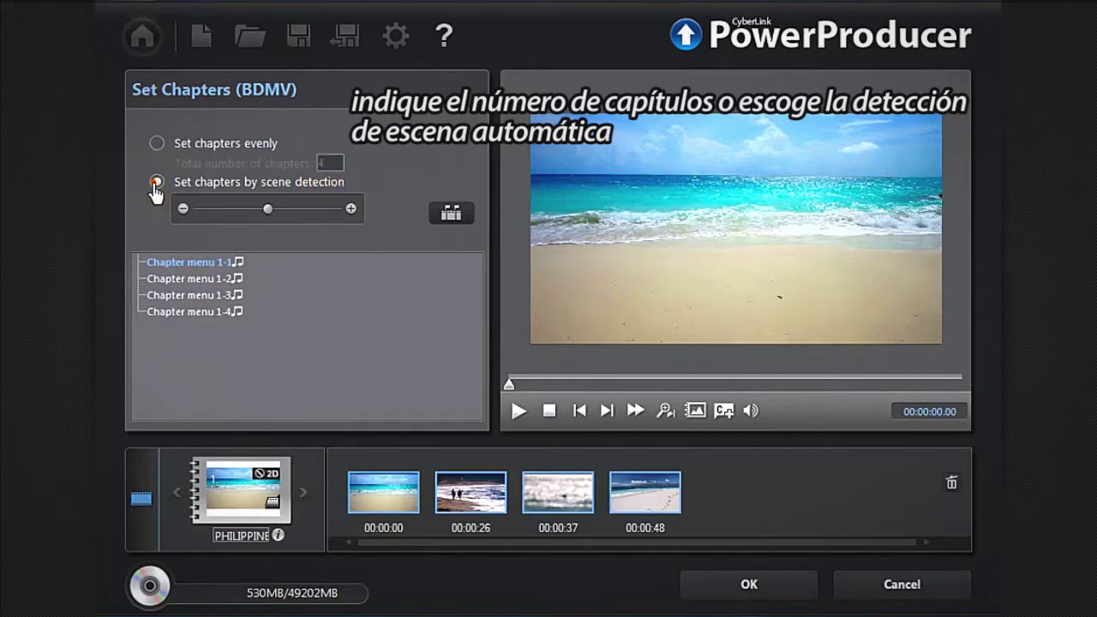
pyautogui.click(430, 219)
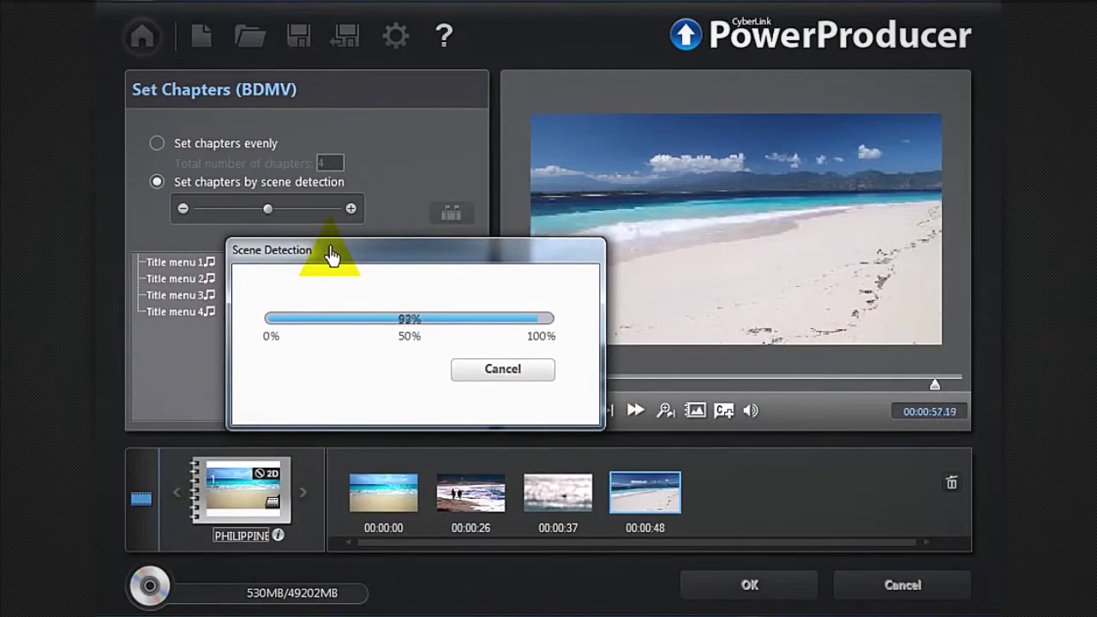
pyautogui.click(199, 279)
pyautogui.click(198, 296)
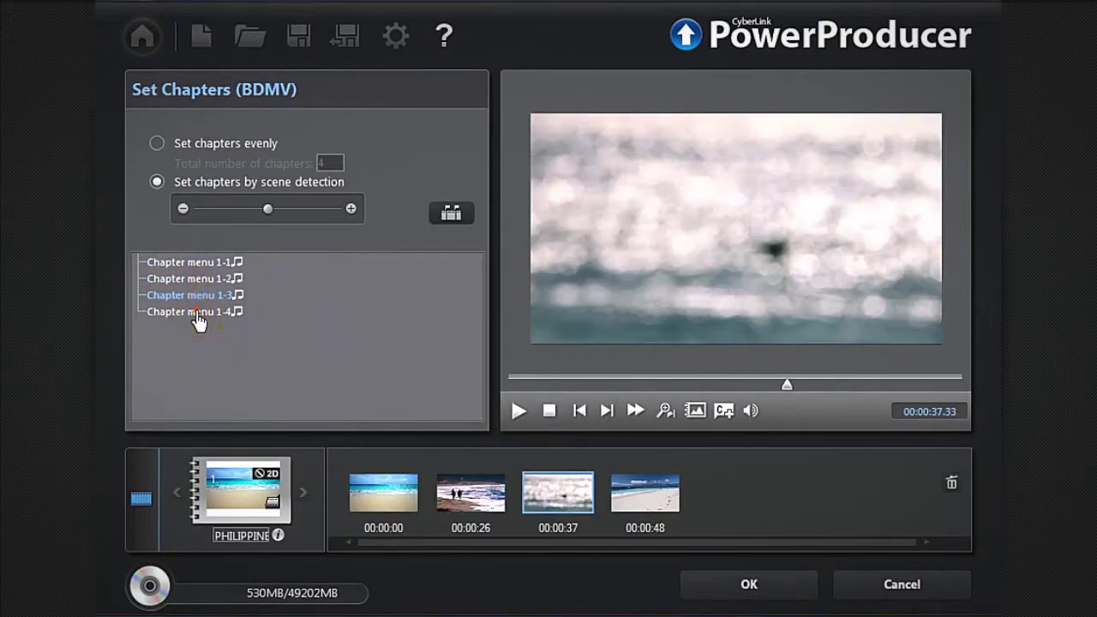
pyautogui.click(198, 311)
pyautogui.click(485, 490)
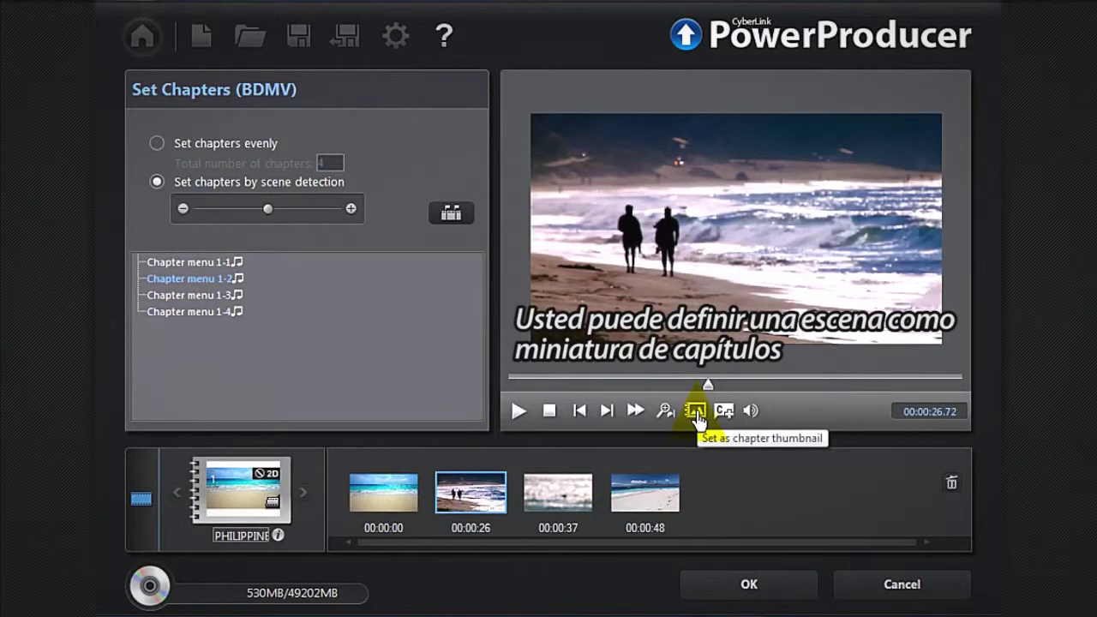
pyautogui.click(711, 587)
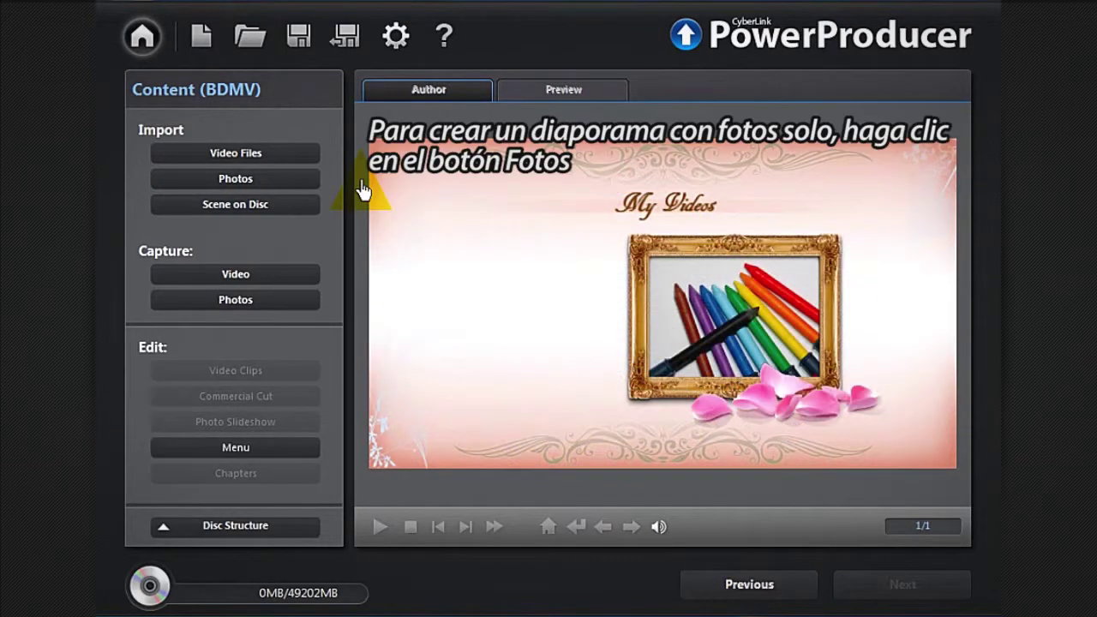
# Step: Import photos FIRST-BIRTHDAY-1 through FIRST-BIRTHDAY-4 into a new slideshow
pyautogui.click(288, 183)
pyautogui.moveTo(625, 245); pyautogui.dragTo(625, 370)
pyautogui.click(370, 247)
pyautogui.keyDown('shift'); pyautogui.click(370, 382); pyautogui.keyUp('shift')
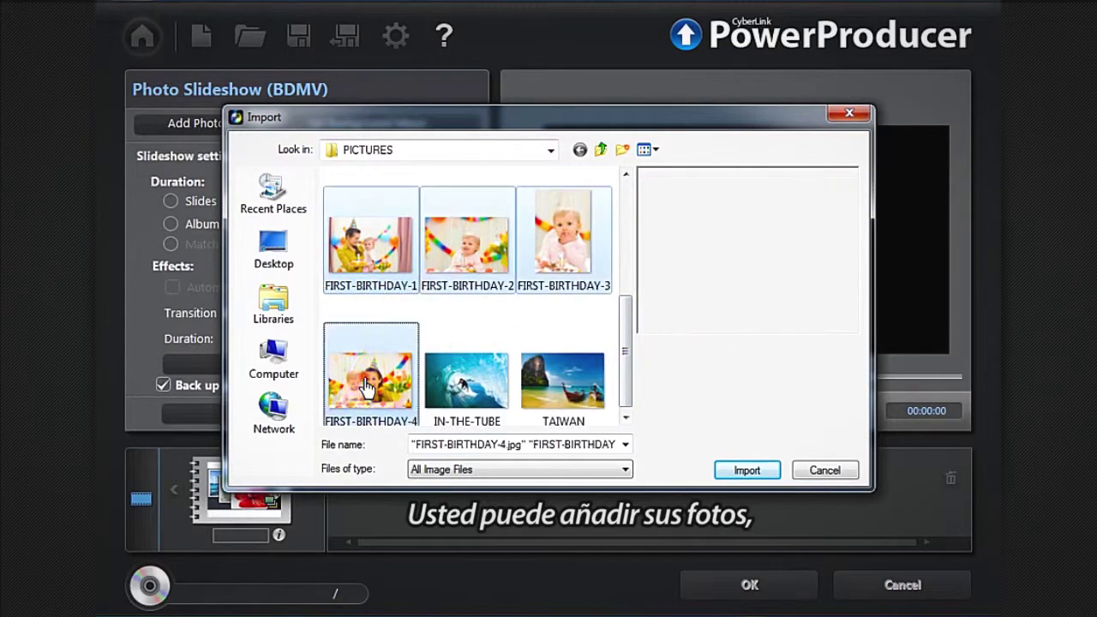
pyautogui.click(722, 473)
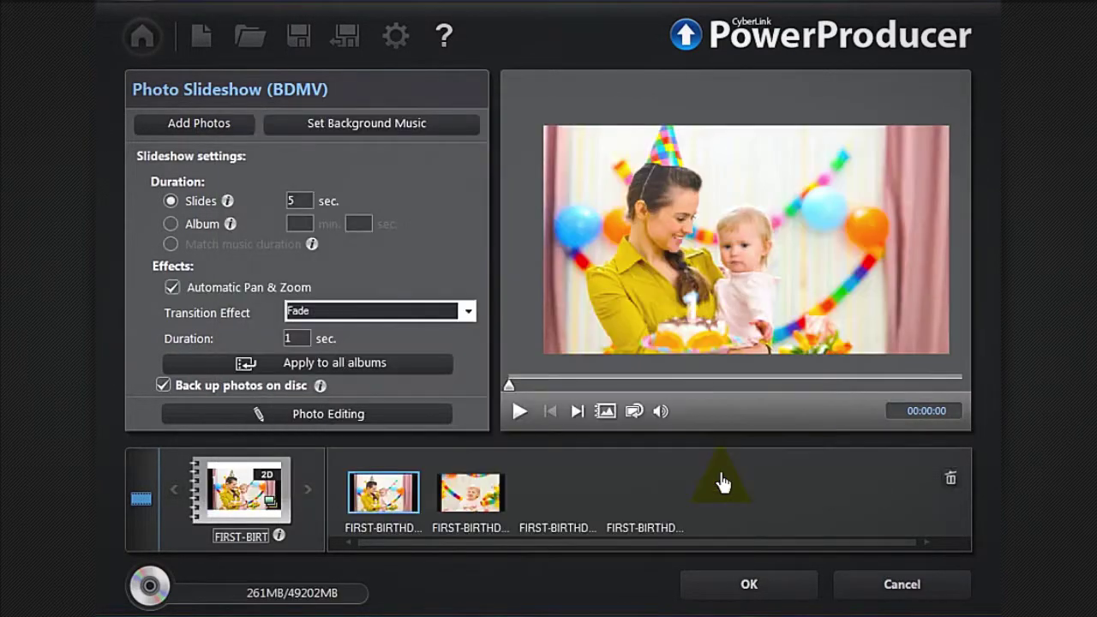
# Step: Set HAPPY-BIRTHDAY from the MUSIC folder as the slideshow's background music
pyautogui.click(451, 128)
pyautogui.doubleClick(527, 304)
pyautogui.doubleClick(417, 227)
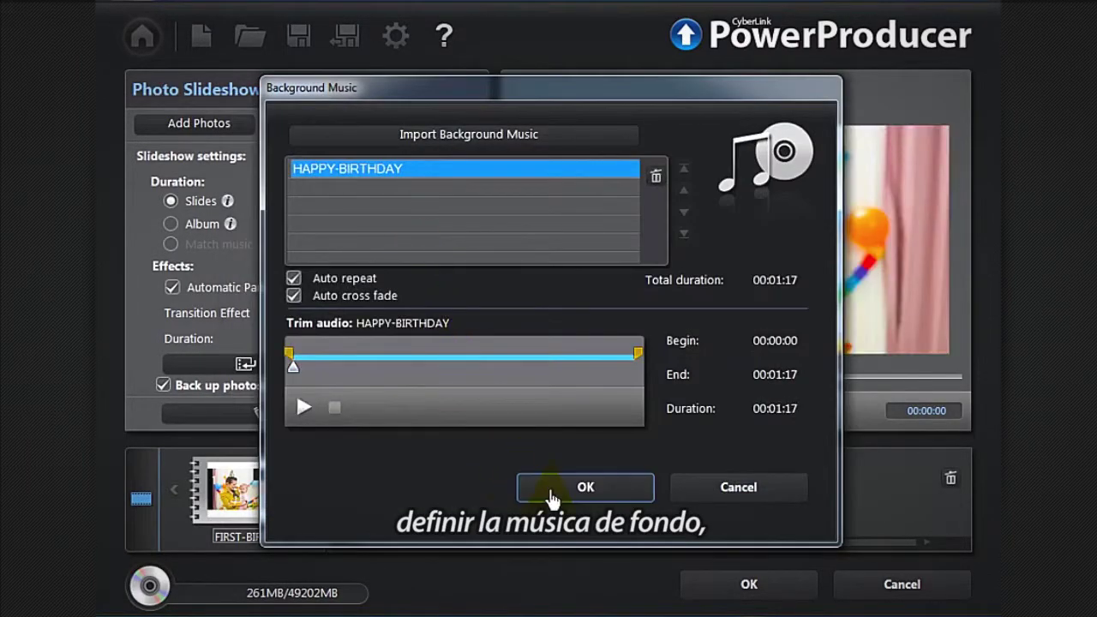
pyautogui.click(551, 496)
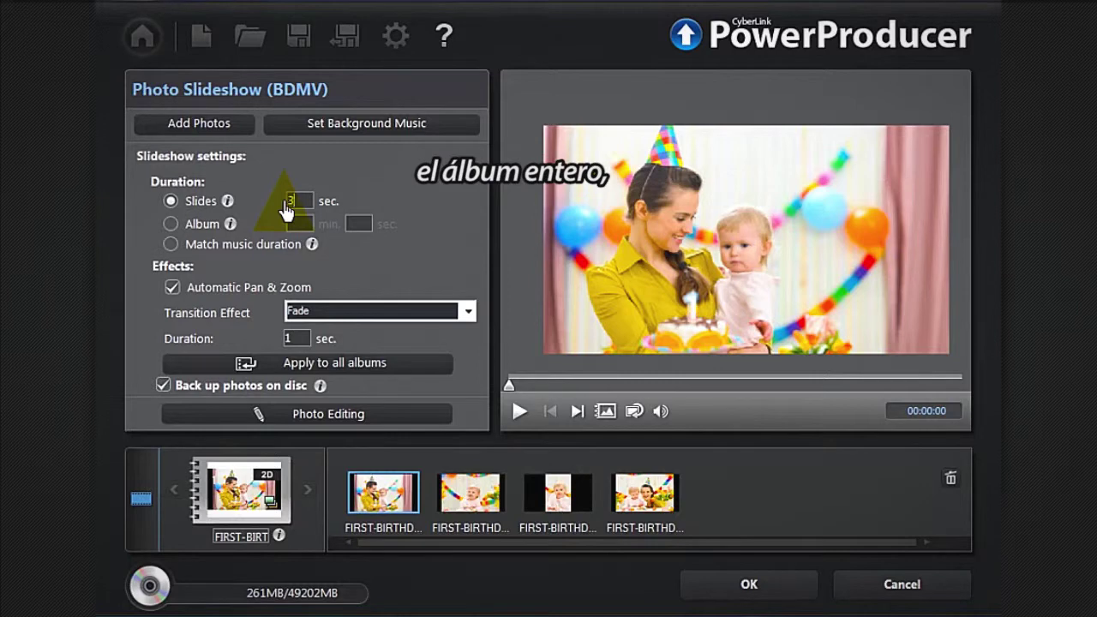
# Step: Match slideshow length to the music, use Page Curl transitions, and launch PhotoNow! for editing
pyautogui.click(170, 245)
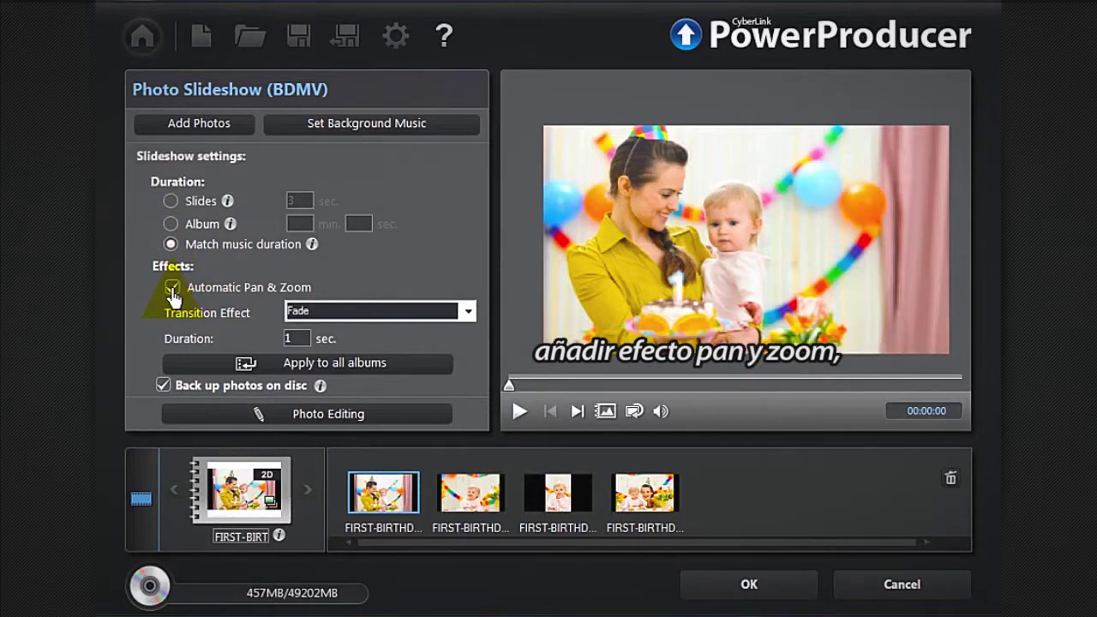
pyautogui.click(358, 312)
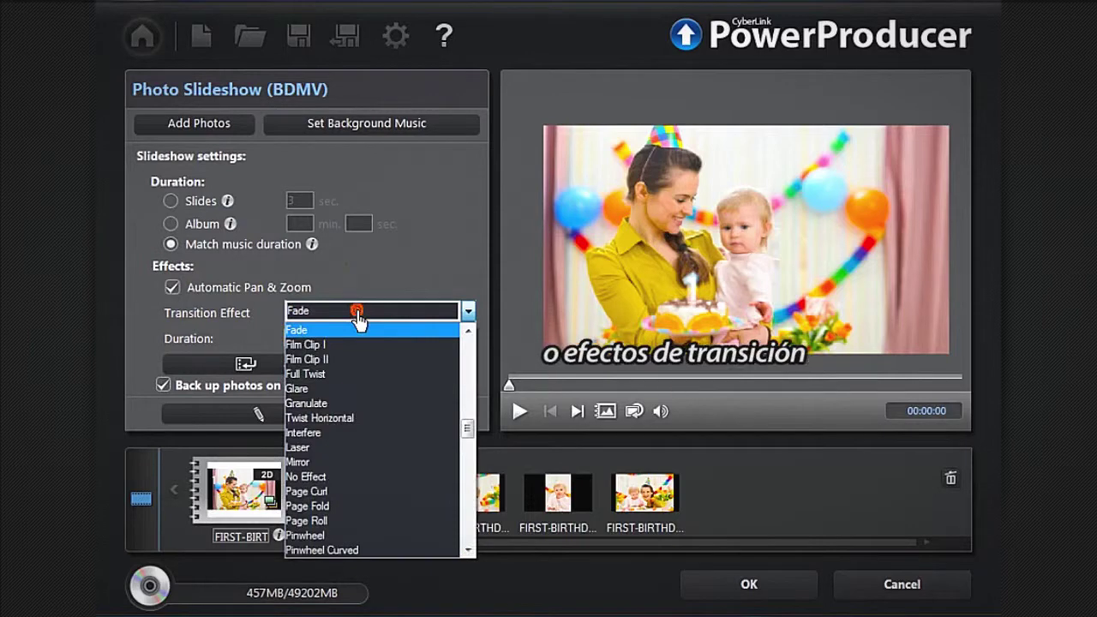
pyautogui.click(356, 491)
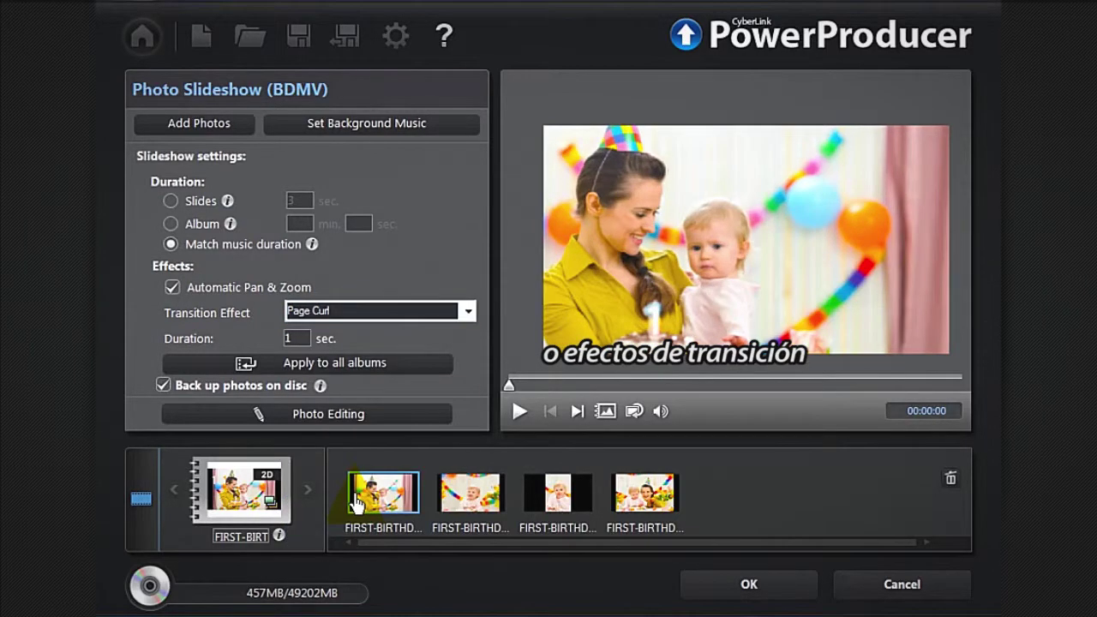
pyautogui.click(396, 414)
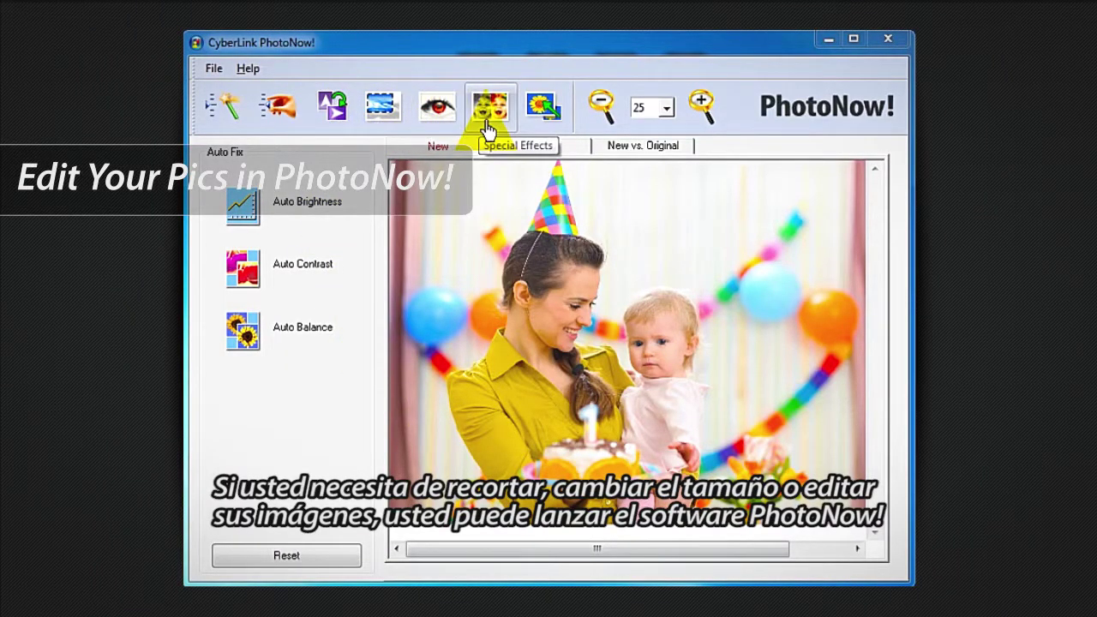
# Step: Show PhotoNow!'s Manual Fix adjustments, then close it to return to Content (BDMV)
pyautogui.click(274, 118)
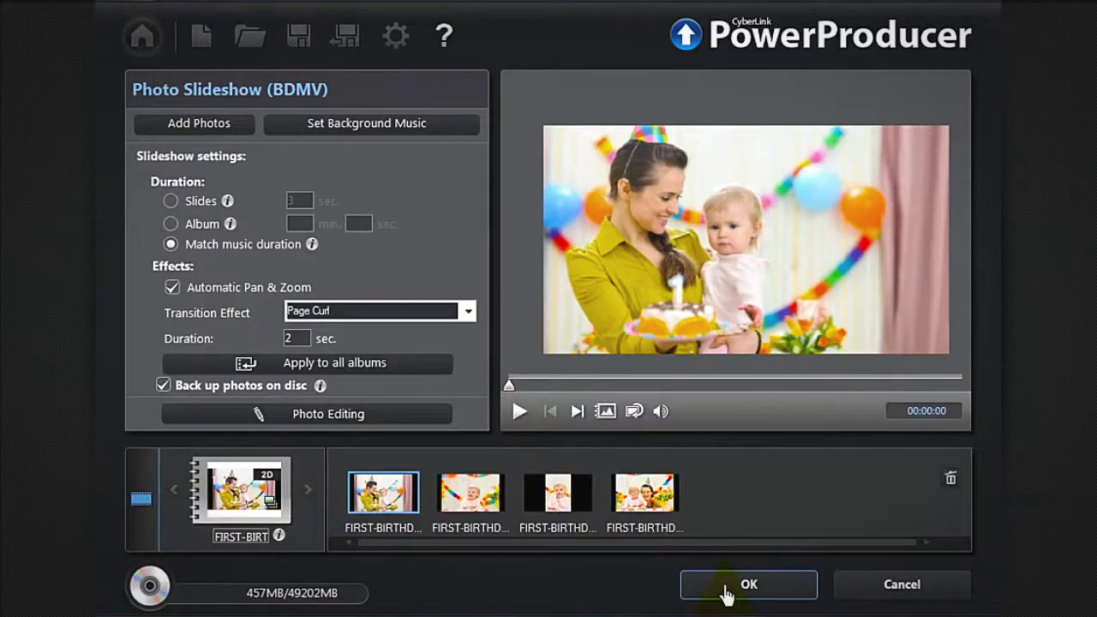
pyautogui.click(725, 588)
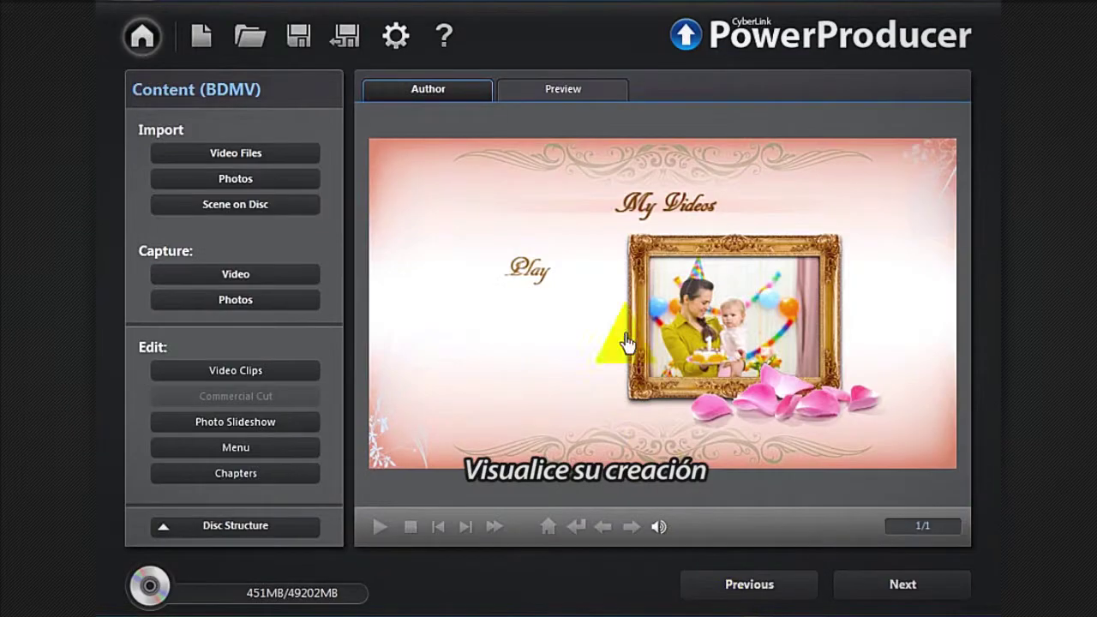
# Step: Play the birthday disc menu in Preview, then open the Menu customization settings
pyautogui.click(599, 103)
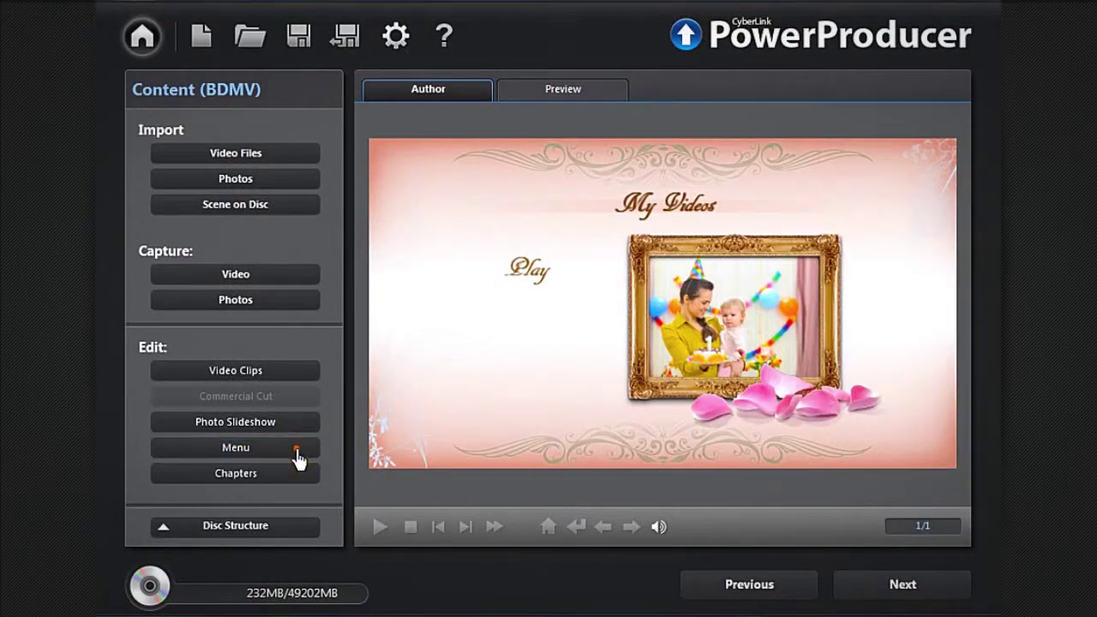
pyautogui.click(300, 449)
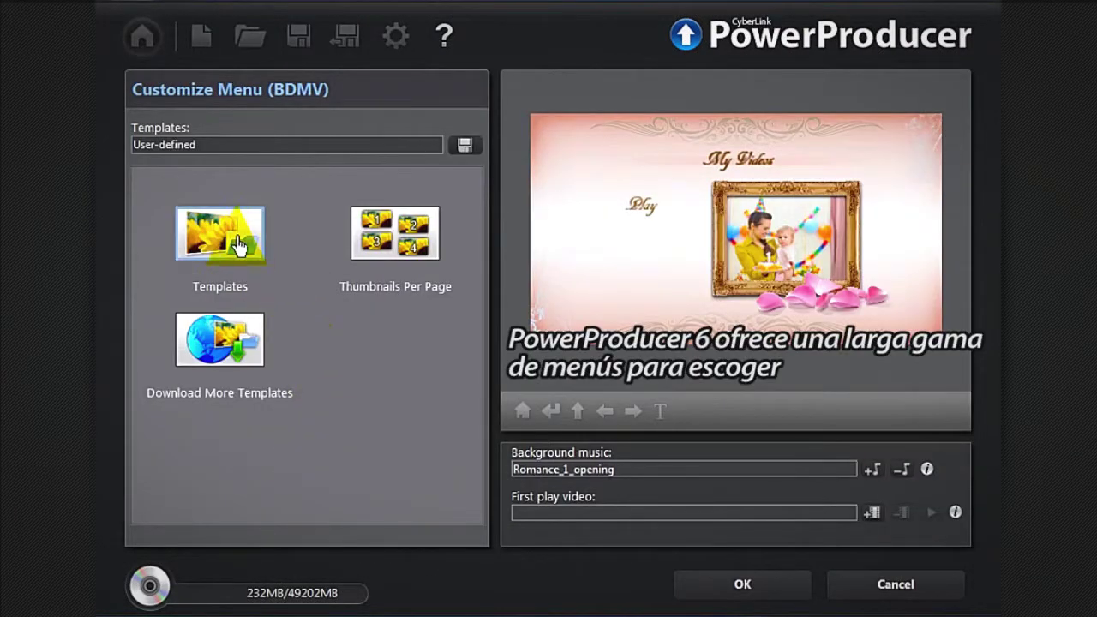
# Step: Browse the menu templates and open DirectorZone's free menu template library online
pyautogui.click(238, 246)
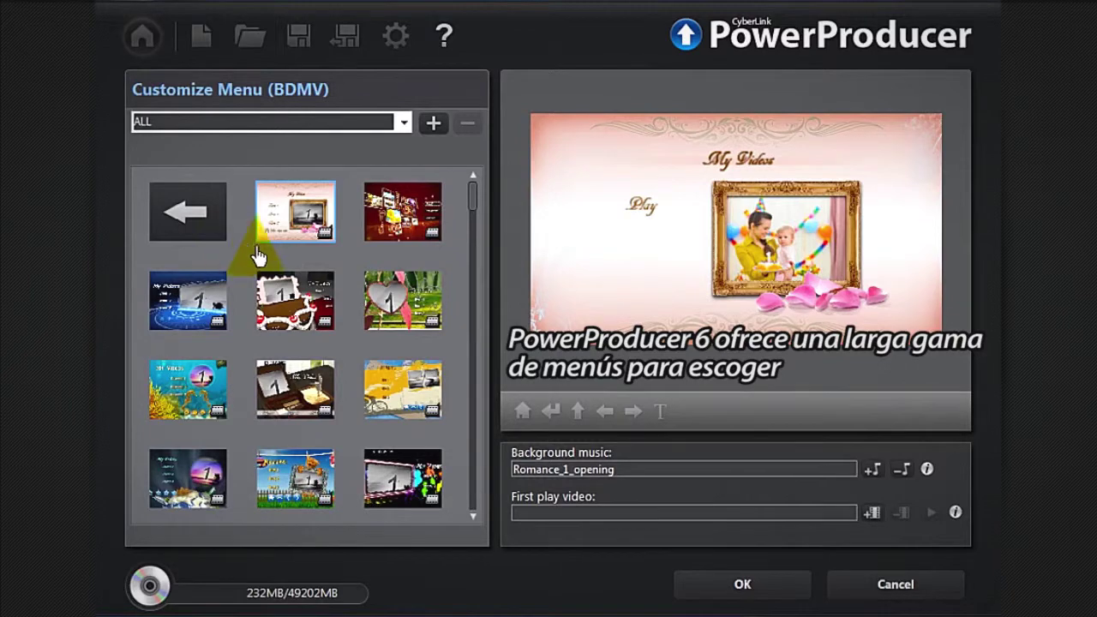
pyautogui.moveTo(474, 212); pyautogui.dragTo(474, 518)
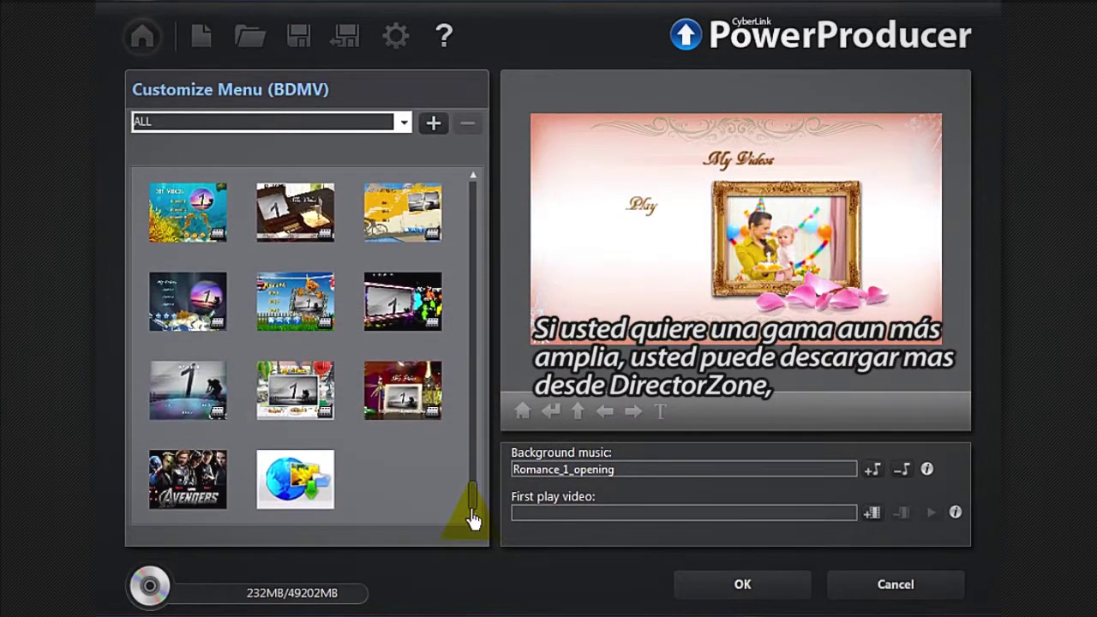
pyautogui.click(310, 477)
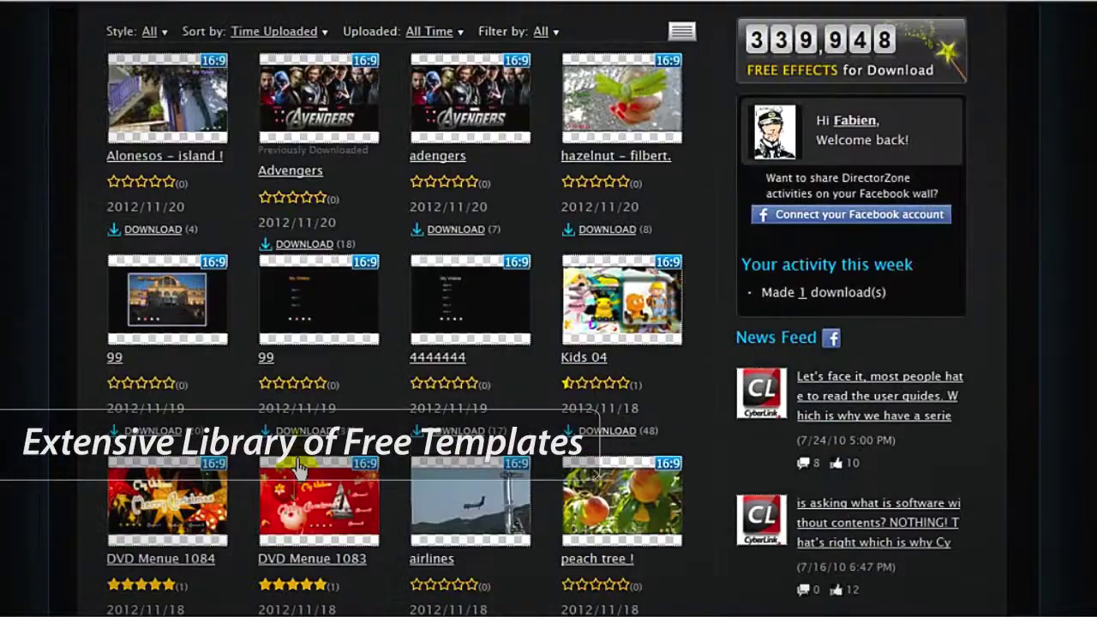
pyautogui.scroll(-4, 298, 467)
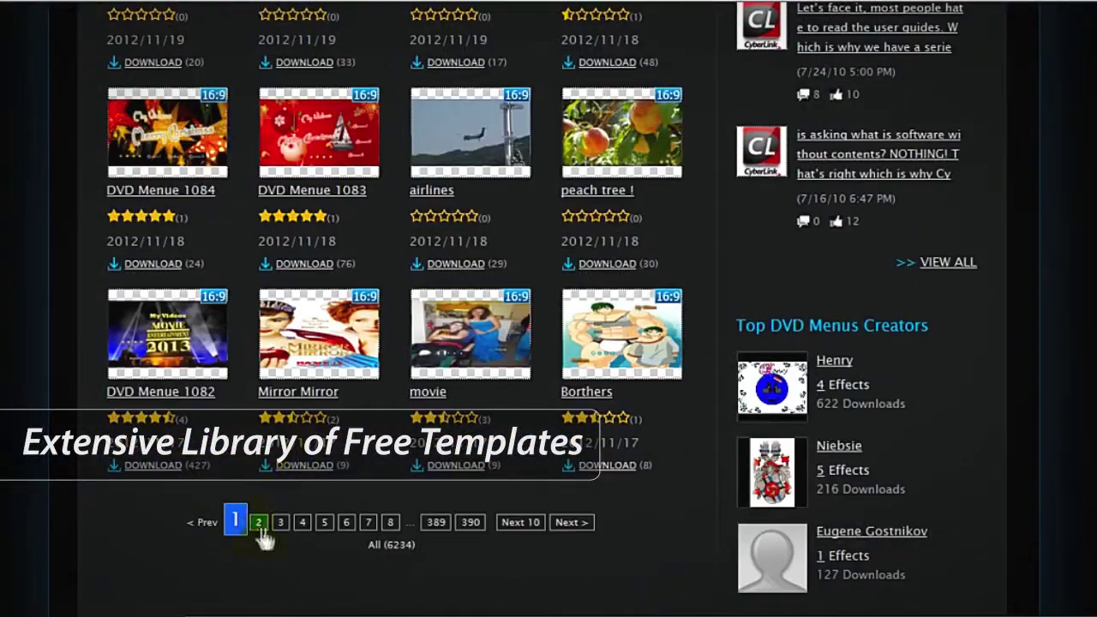
# Step: Download the Kids 04 menu template from its DirectorZone page
pyautogui.scroll(4, 386, 493)
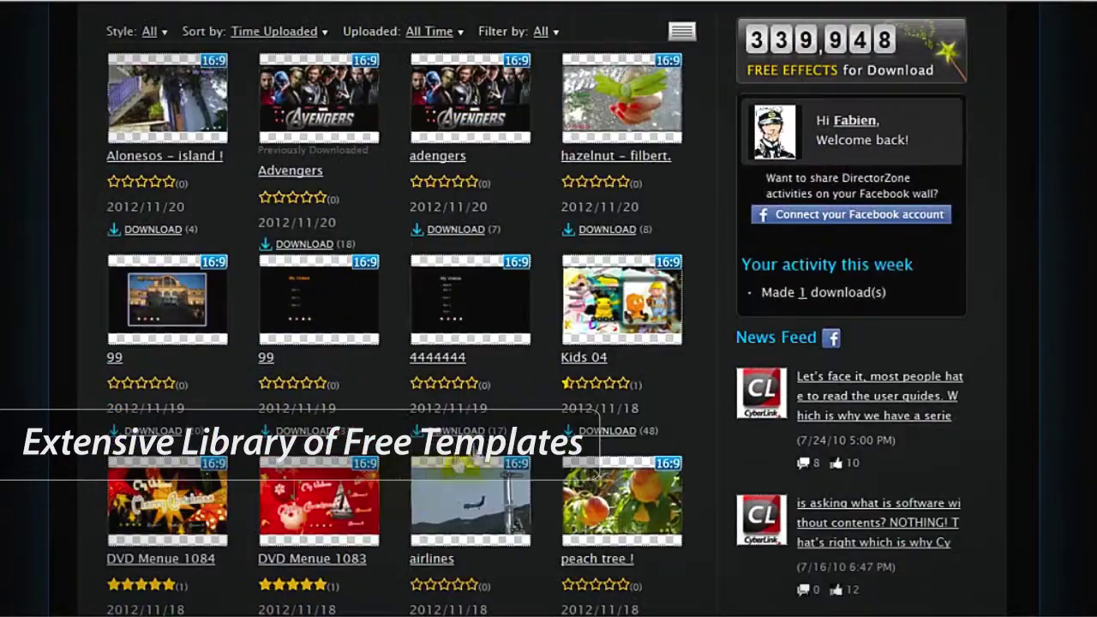
pyautogui.click(596, 325)
pyautogui.click(540, 371)
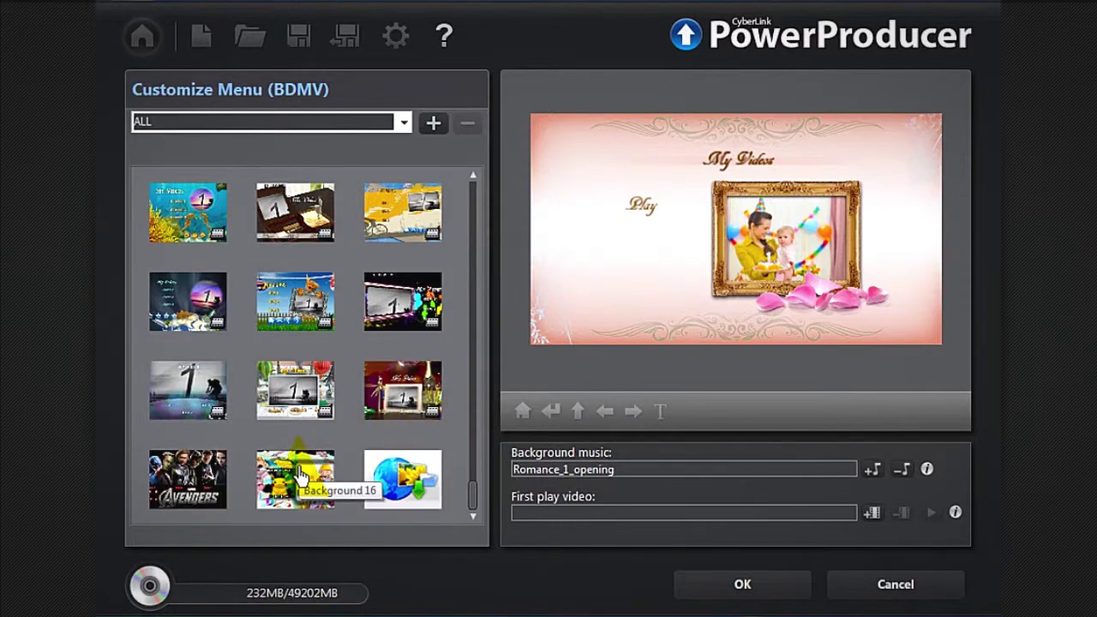
# Step: Apply the kids clothesline template and rename its Play button to 'Play Birthday'
pyautogui.click(316, 300)
pyautogui.click(643, 212)
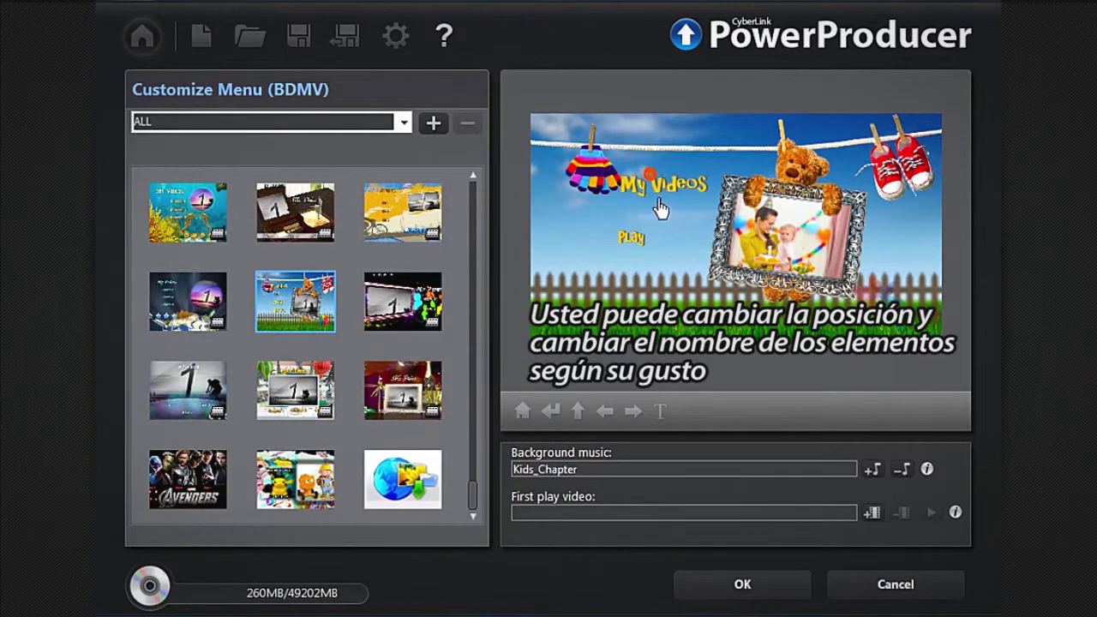
pyautogui.click(644, 237)
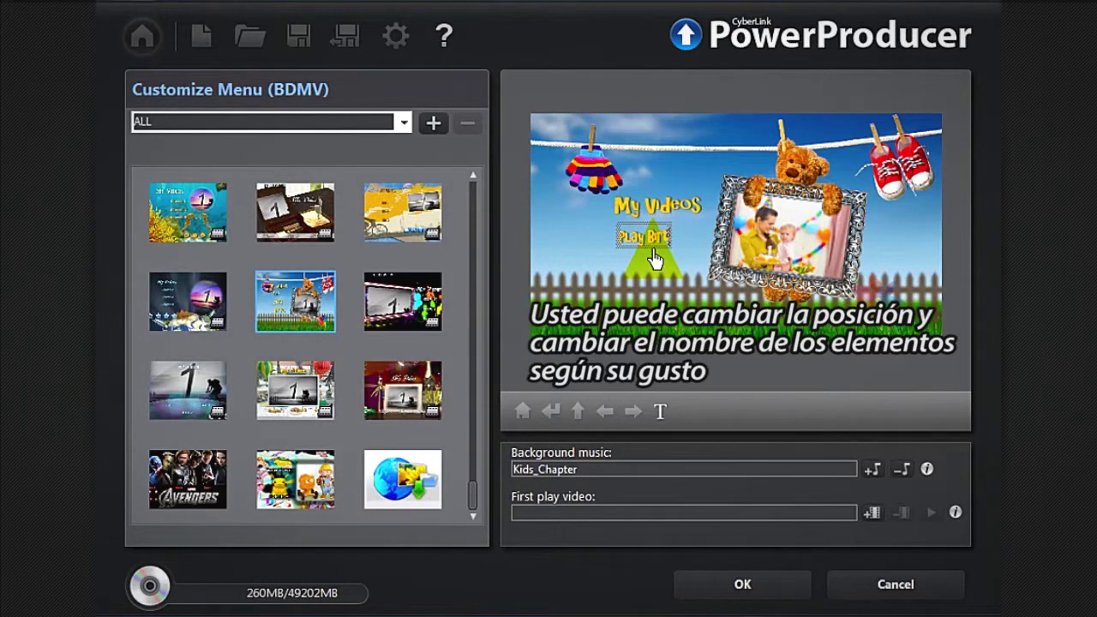
pyautogui.write('day')
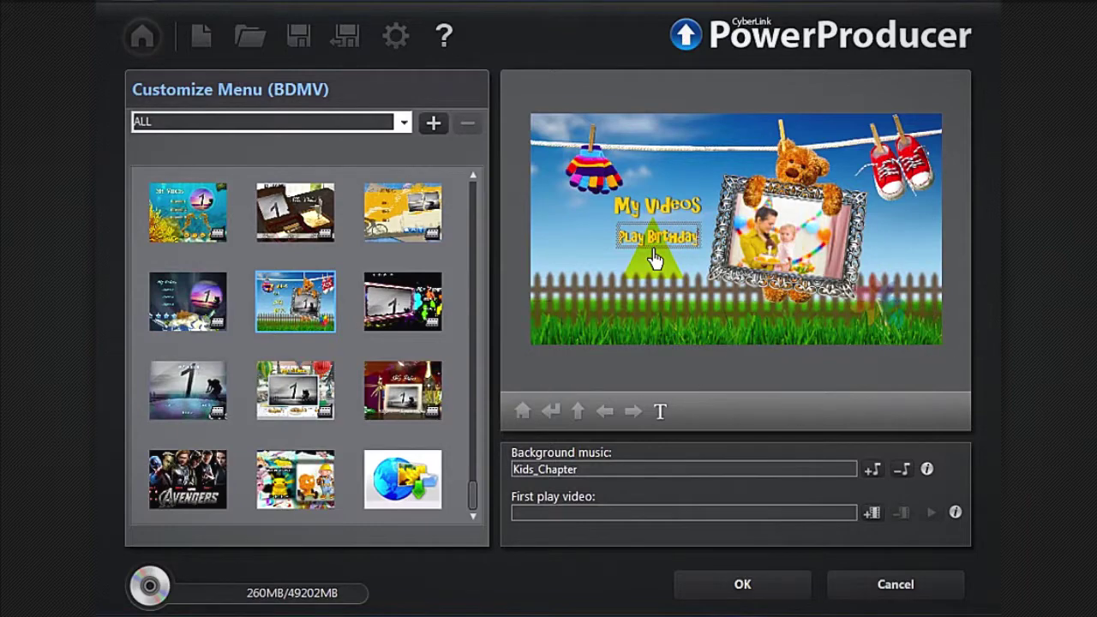
pyautogui.click(871, 472)
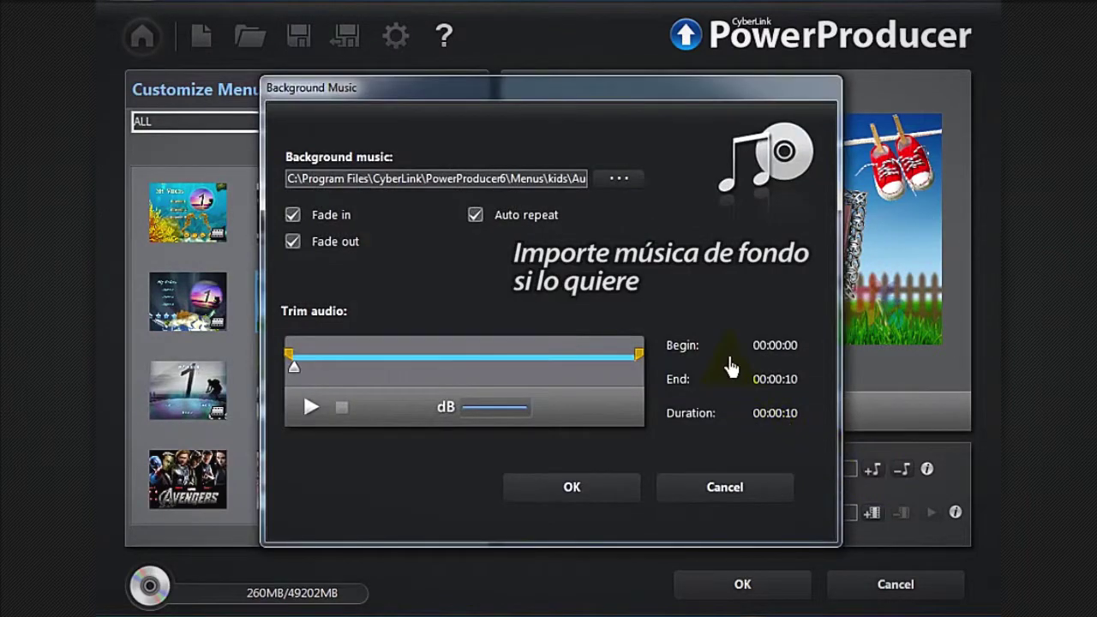
# Step: Make HAPPY-BIRTHDAY the menu's background music
pyautogui.click(623, 182)
pyautogui.doubleClick(534, 228)
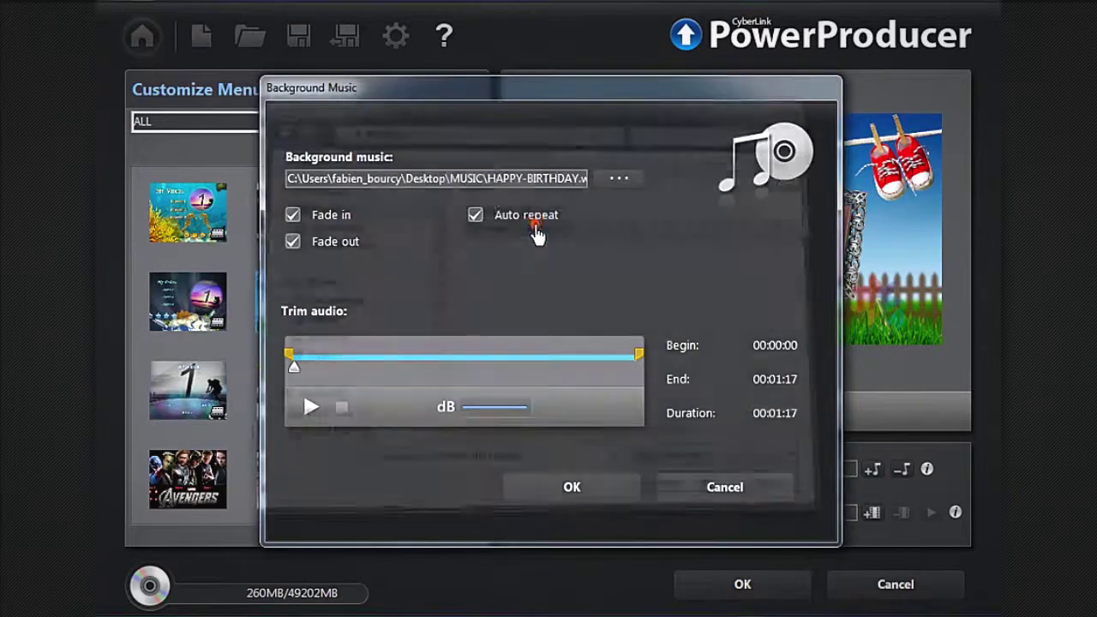
pyautogui.click(525, 490)
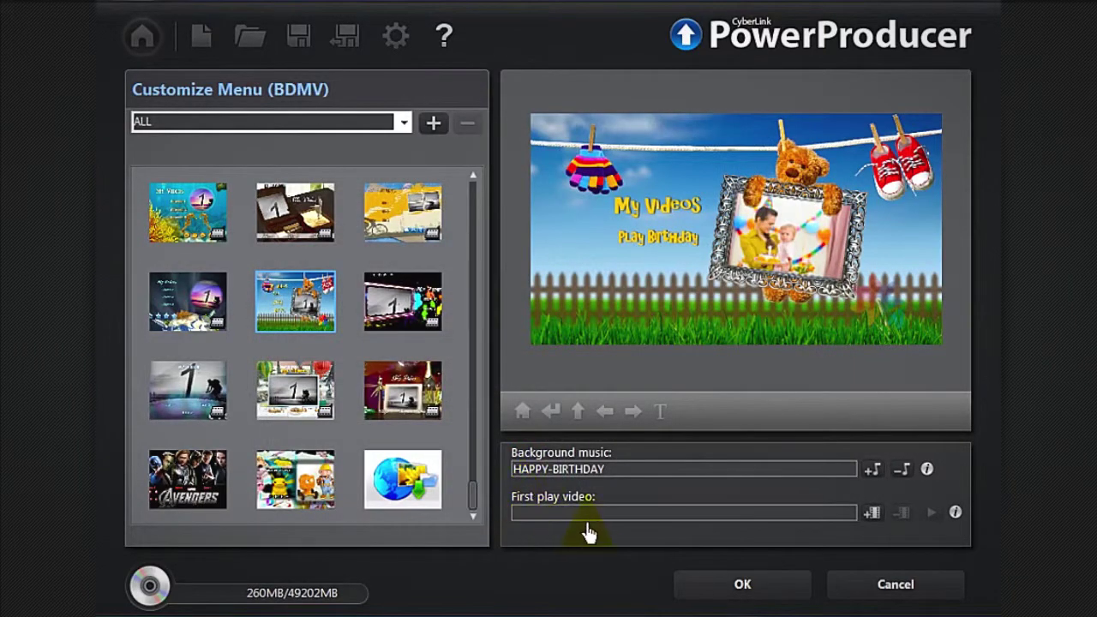
# Step: Set the SISTER video as the first play video and accept the menu changes
pyautogui.click(875, 517)
pyautogui.click(462, 244)
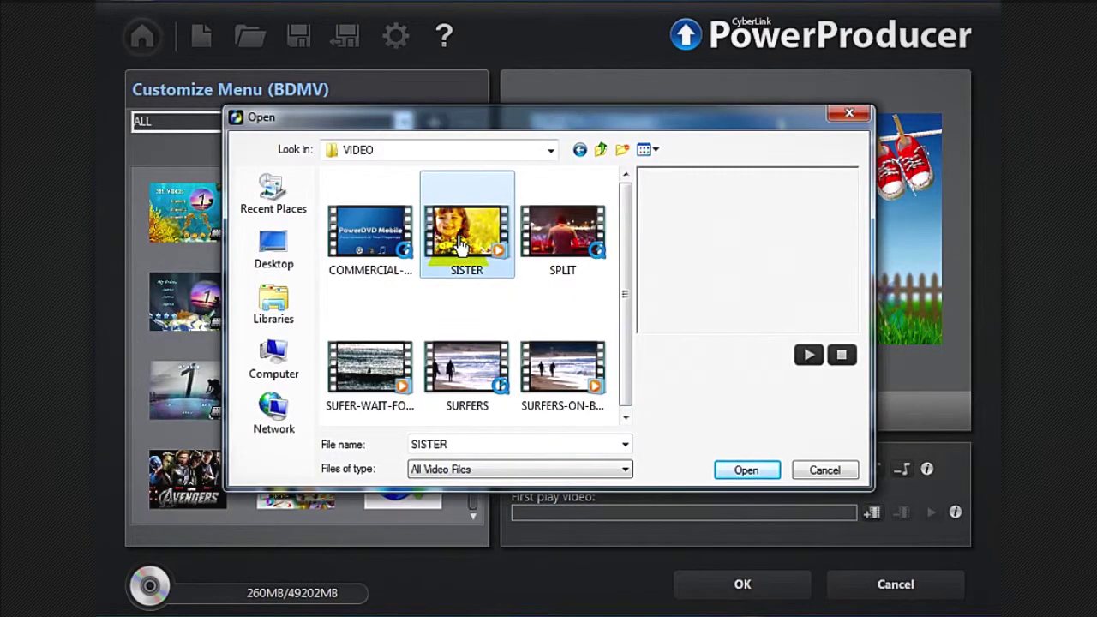
pyautogui.doubleClick(460, 244)
pyautogui.click(495, 545)
pyautogui.click(703, 589)
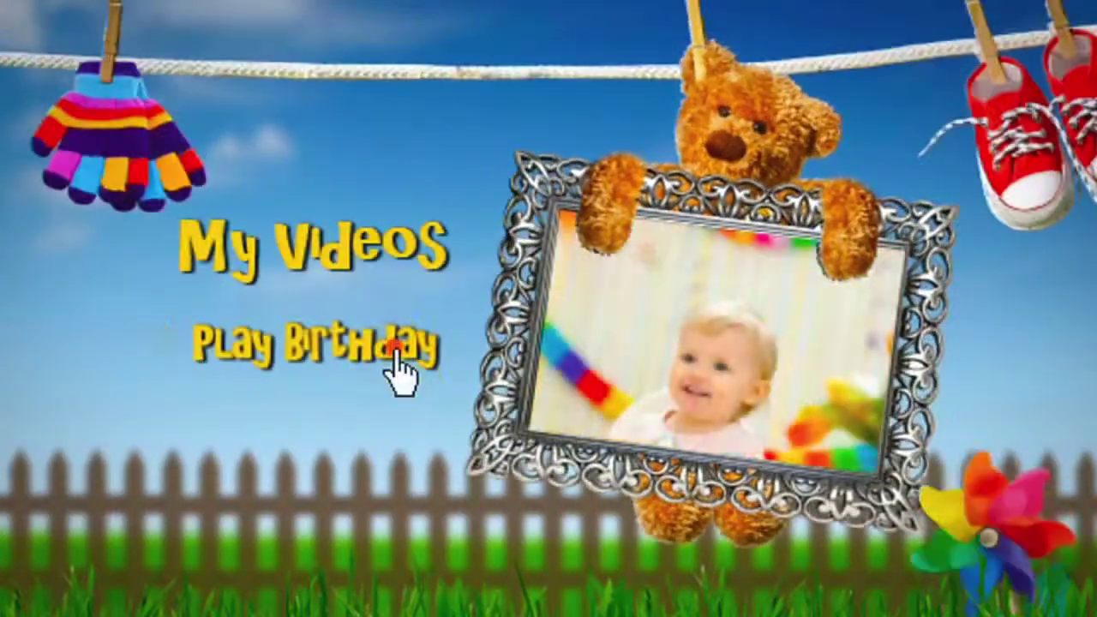
# Step: Start the birthday video from the Play Birthday menu button in the preview
pyautogui.click(392, 355)
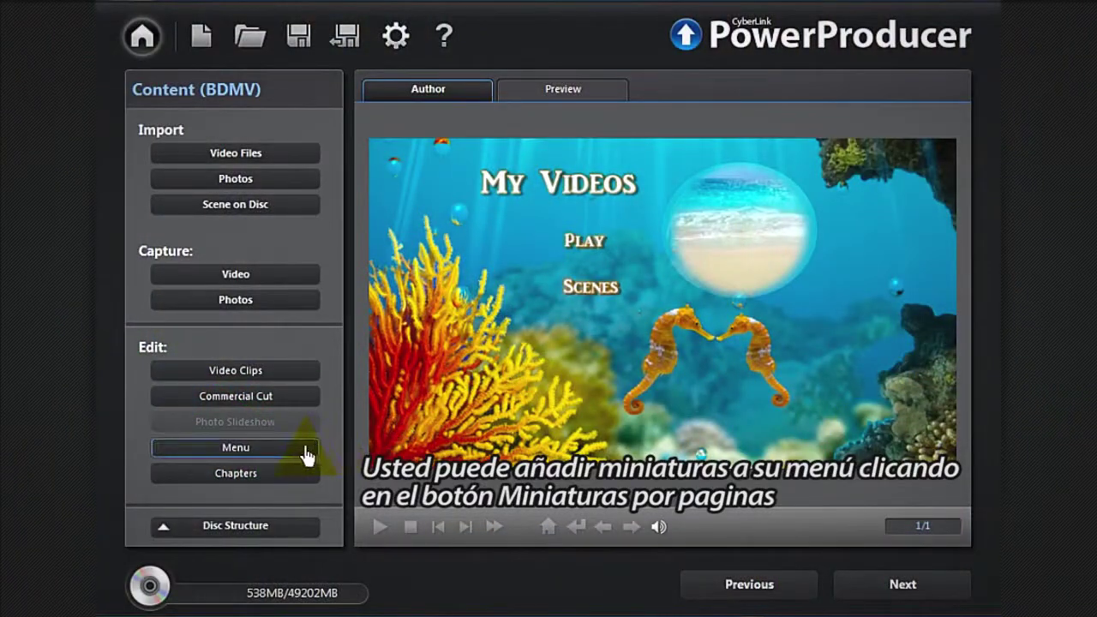
# Step: Set the menu layout to three thumbnails per page and advance to Final Output
pyautogui.click(305, 452)
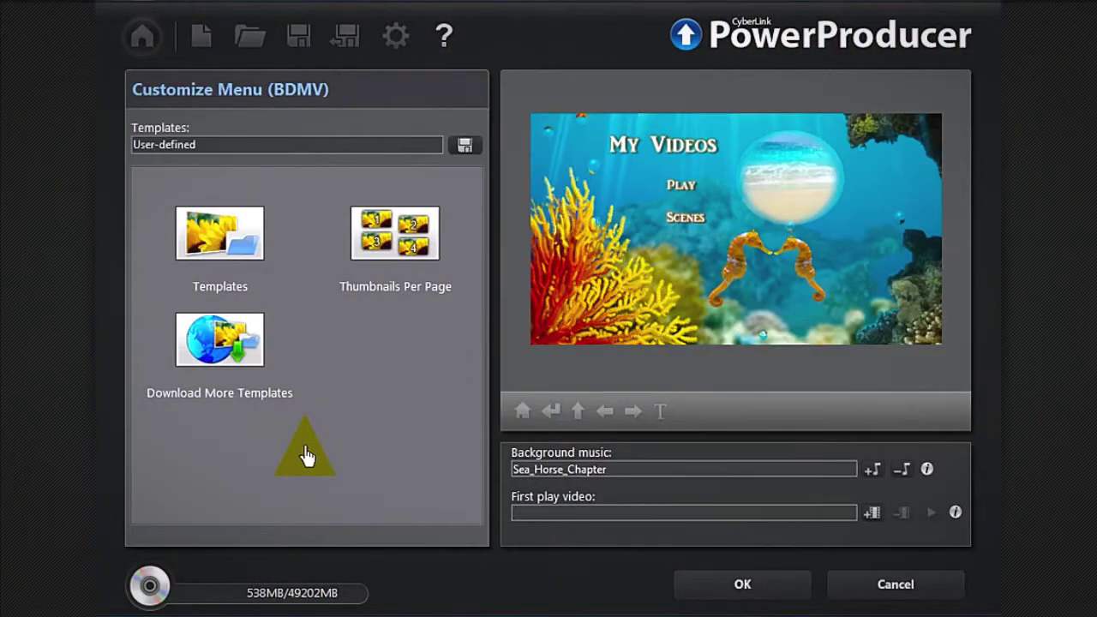
pyautogui.click(426, 245)
pyautogui.click(398, 219)
pyautogui.click(192, 325)
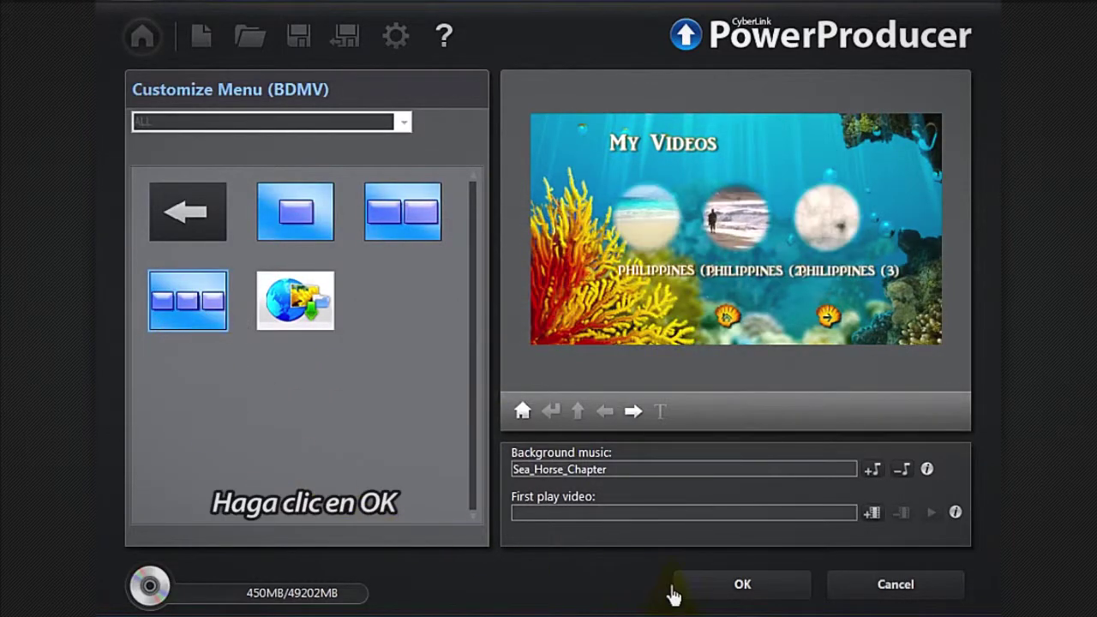
pyautogui.click(689, 588)
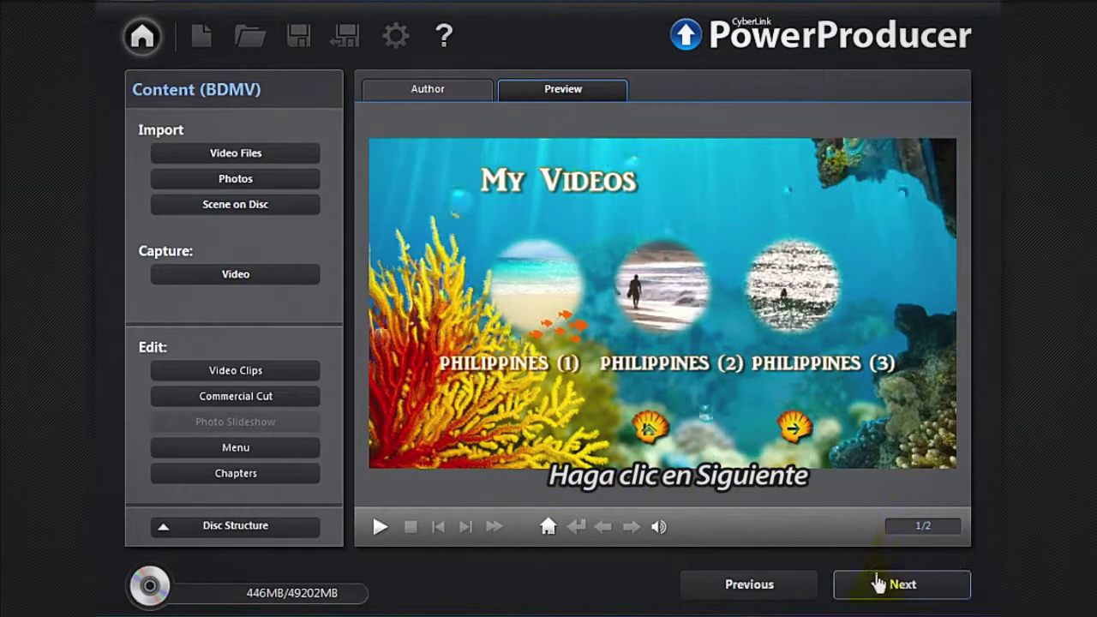
pyautogui.click(878, 583)
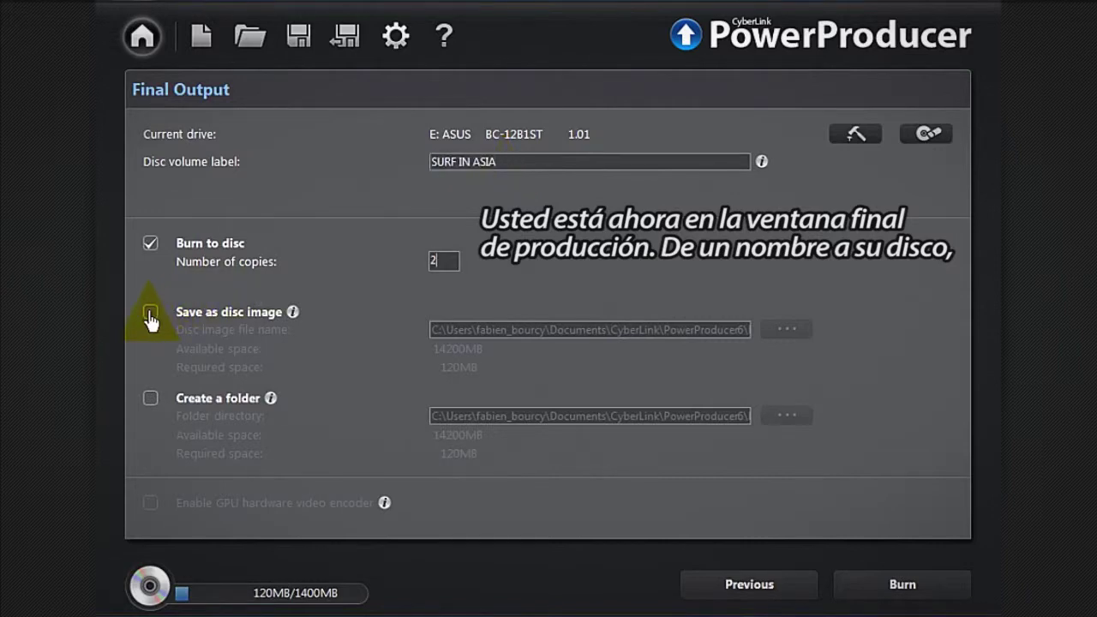
# Step: Enable Save as disc image and Create a folder alongside Burn to disc for SURF IN ASIA
pyautogui.click(150, 313)
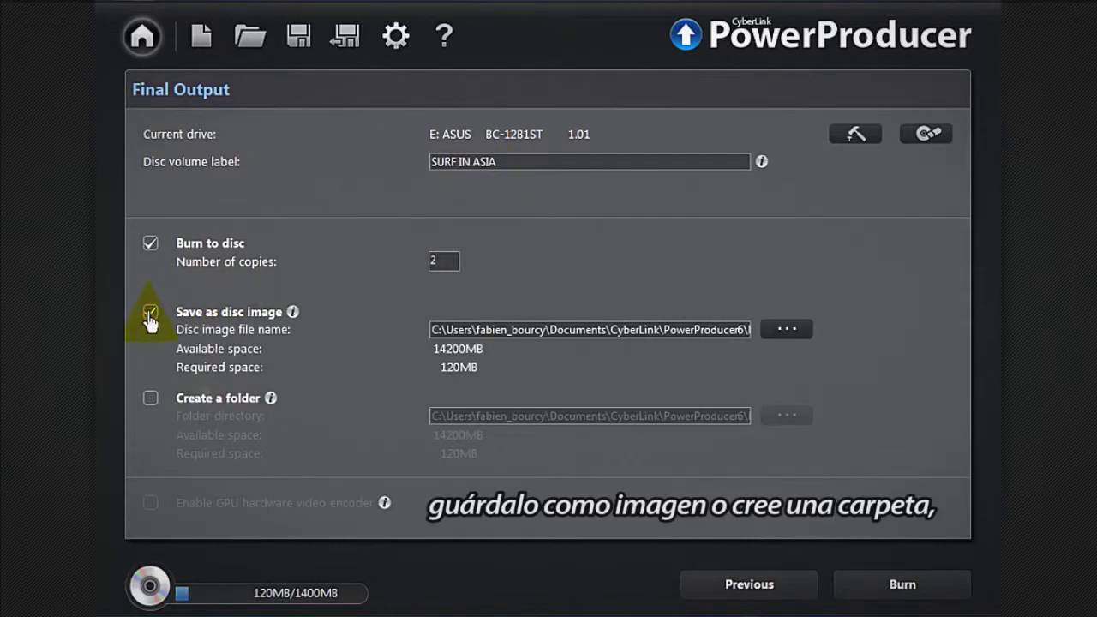
pyautogui.click(147, 401)
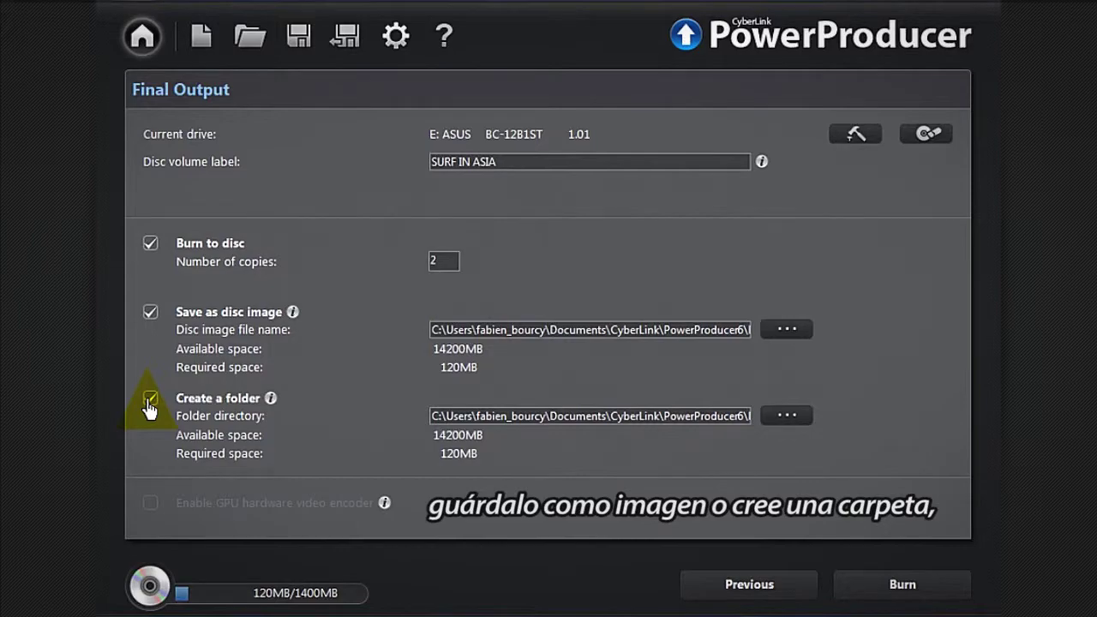